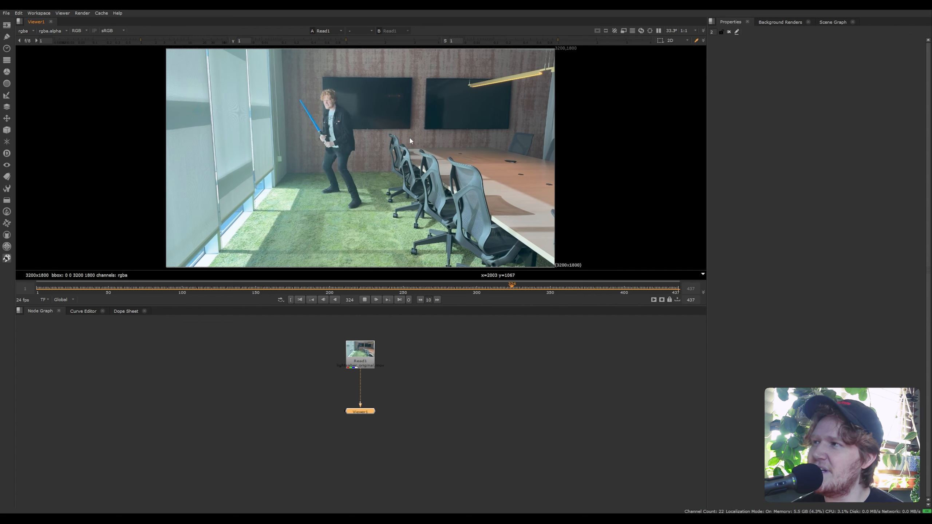
# Step through the footage and play it back to review how the blue lightsaber moves through the shot.
pyautogui.press('Right')
pyautogui.press('Right')
pyautogui.press('Right')
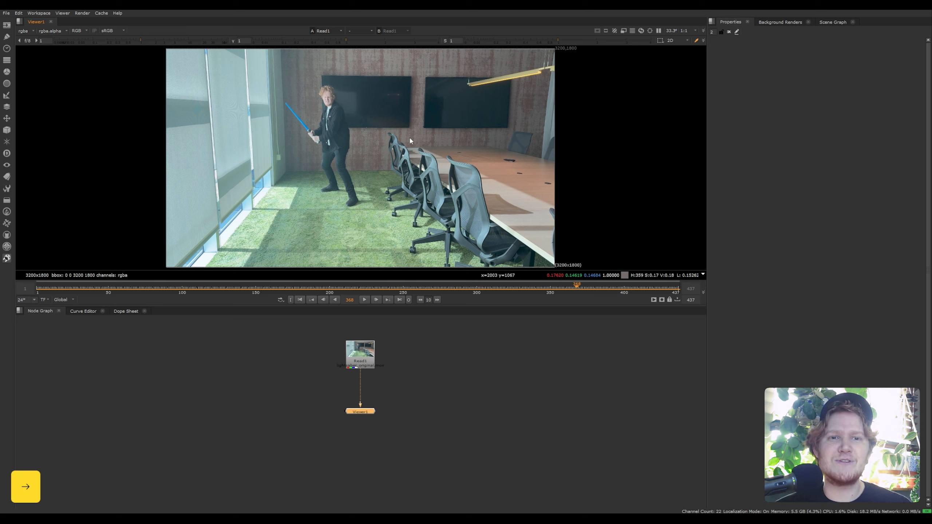
pyautogui.press('Right')
pyautogui.press('Right')
pyautogui.press('Right')
pyautogui.press('Right')
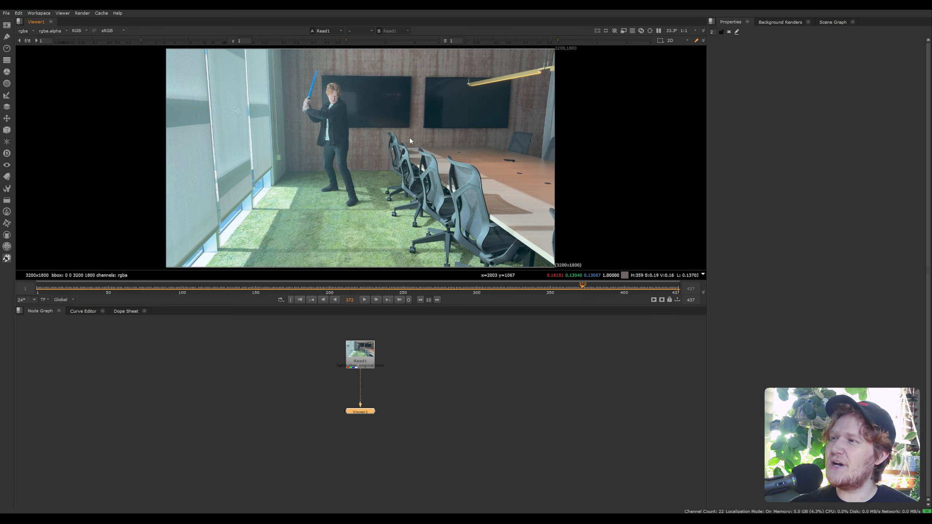
pyautogui.press('Right')
pyautogui.press('Right')
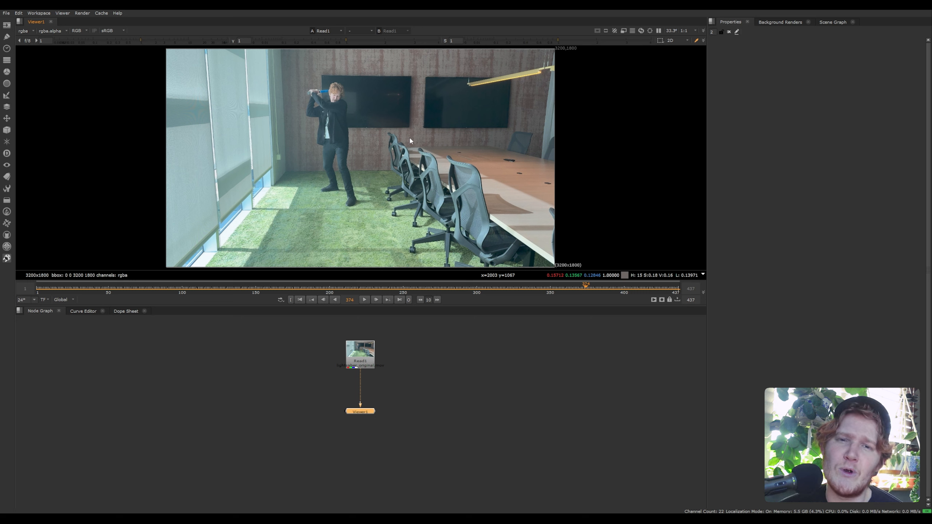
pyautogui.press('l')
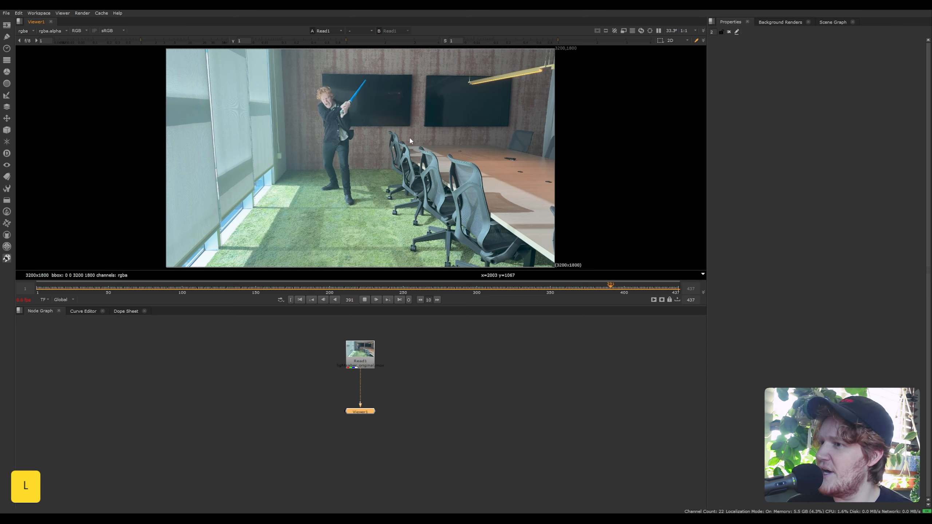
pyautogui.press('k')
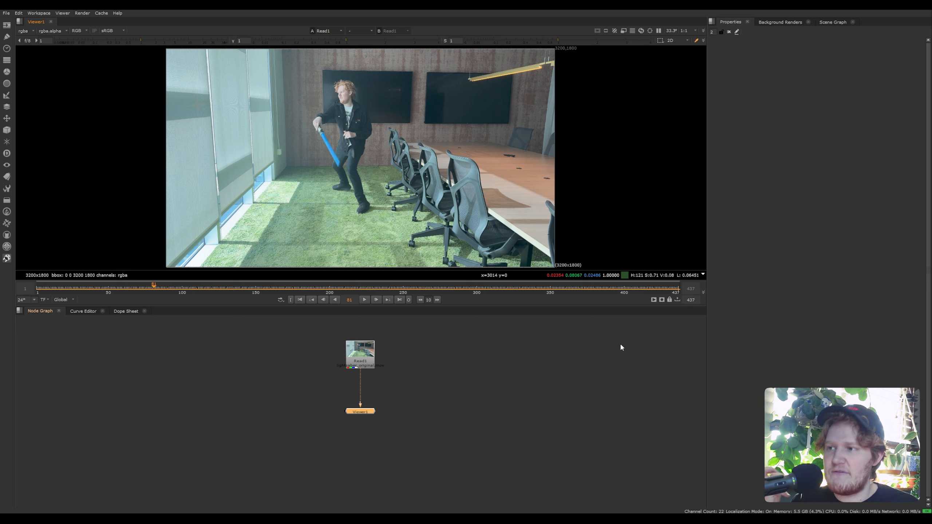
# Add a FrameHold at frame 57 under the Read node and pull it out of the viewer's stream.
pyautogui.moveTo(154, 288); pyautogui.dragTo(119, 289)
pyautogui.scroll(4, 338, 142)
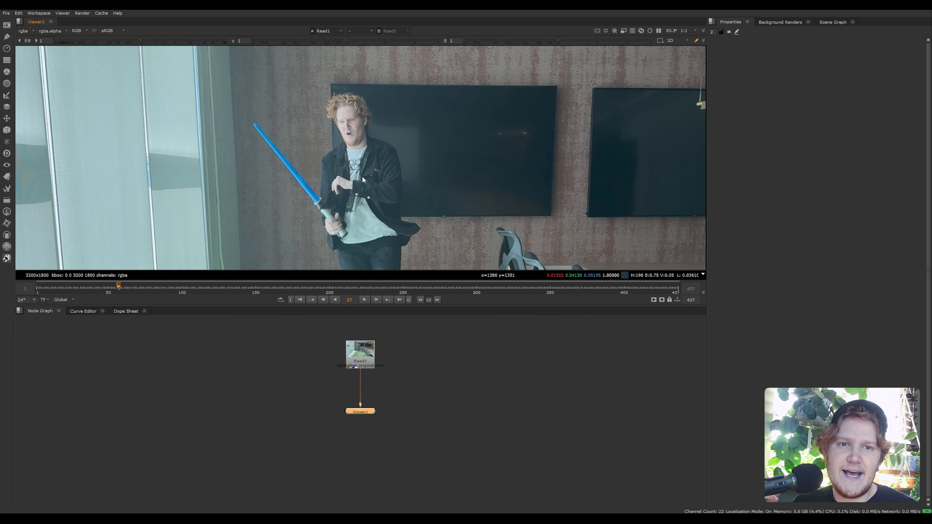
pyautogui.press('Tab')
pyautogui.write('fra')
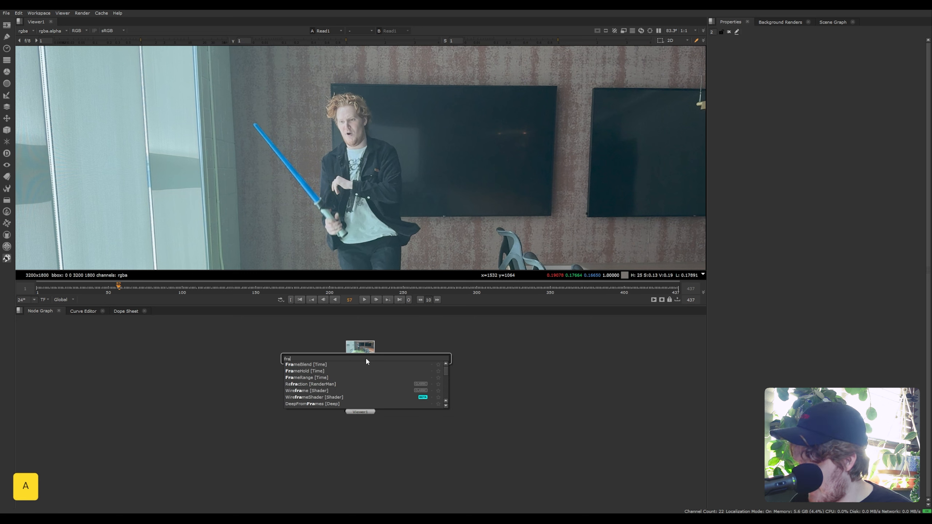
pyautogui.press('Down')
pyautogui.press('Return')
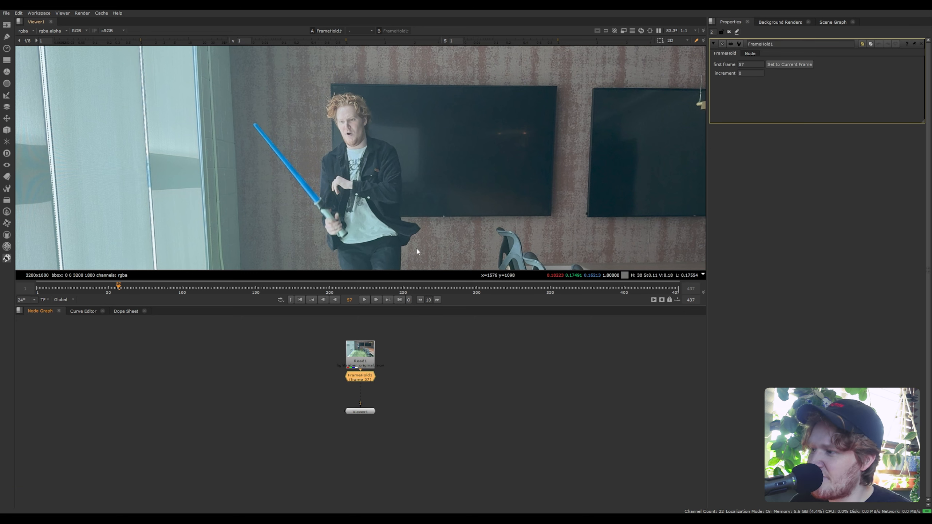
pyautogui.moveTo(370, 381); pyautogui.dragTo(245, 375)
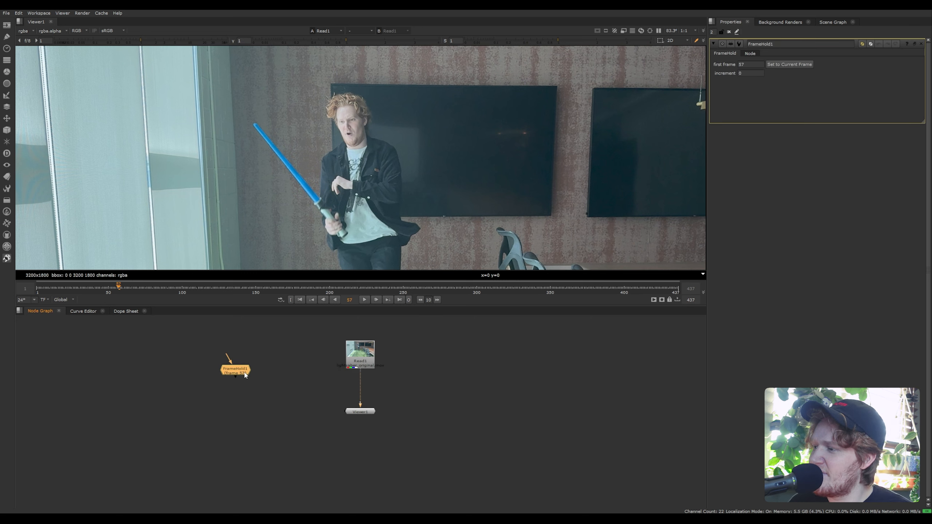
# Add a second FrameHold under the Read node at frame 216 and detach it from the viewer's stream.
pyautogui.moveTo(315, 287); pyautogui.dragTo(355, 287)
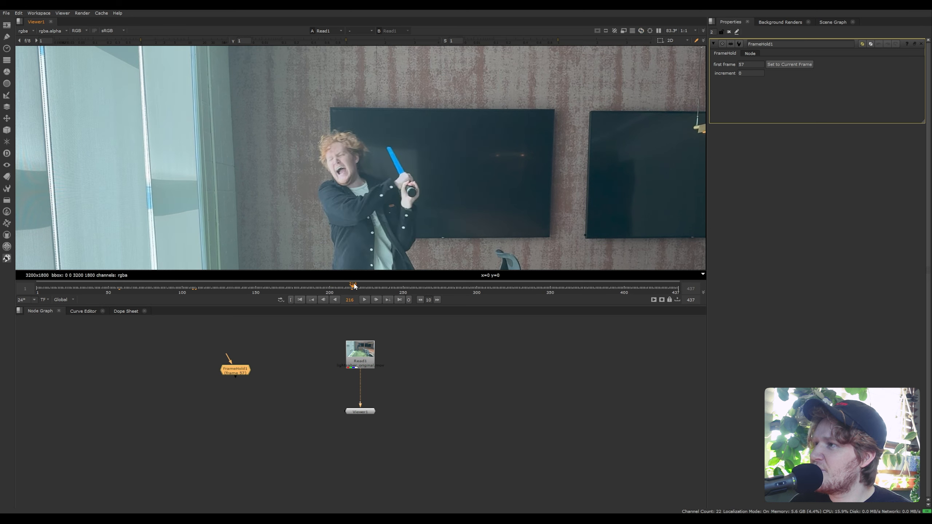
pyautogui.click(358, 362)
pyautogui.press('Tab')
pyautogui.write('fra')
pyautogui.press('Return')
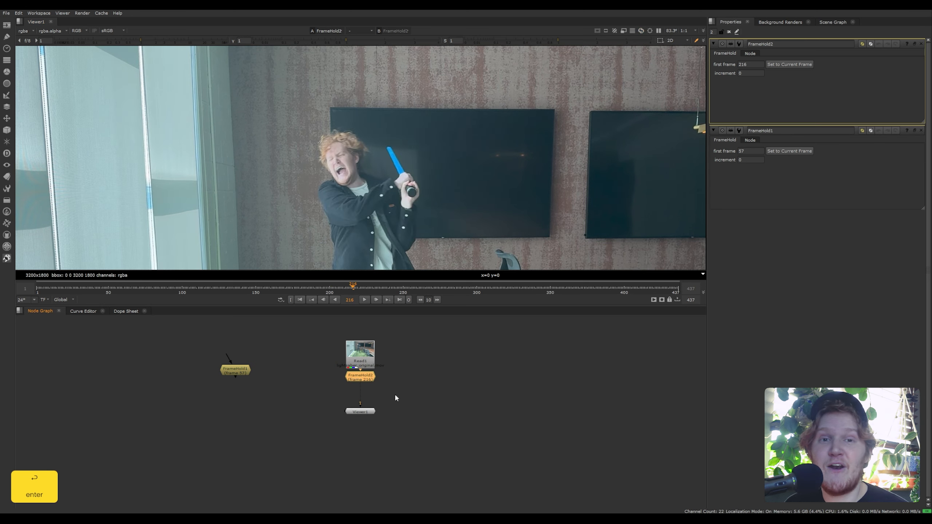
pyautogui.moveTo(361, 378); pyautogui.dragTo(277, 404)
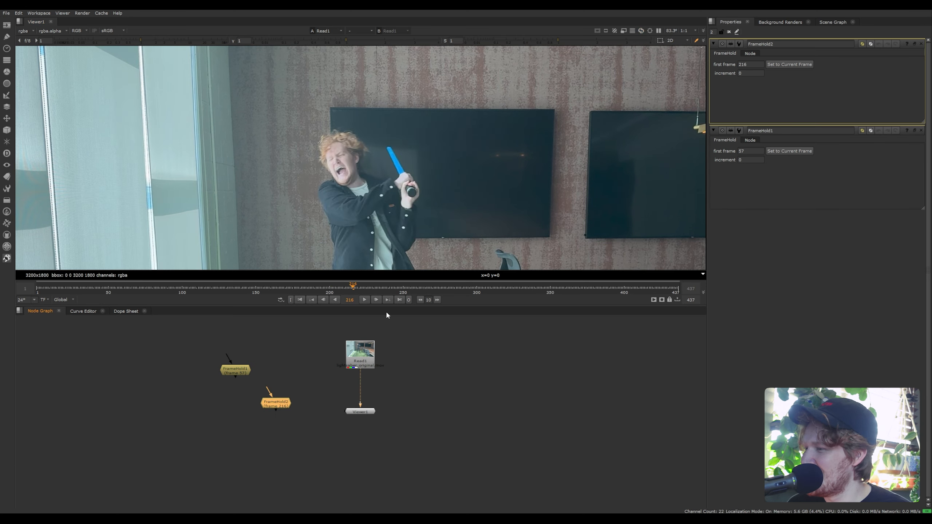
# Add a third FrameHold at frame 400, with the saber motion-blurred, and move it off the viewer's stream.
pyautogui.moveTo(532, 288); pyautogui.dragTo(624, 288)
pyautogui.scroll(3, 239, 209)
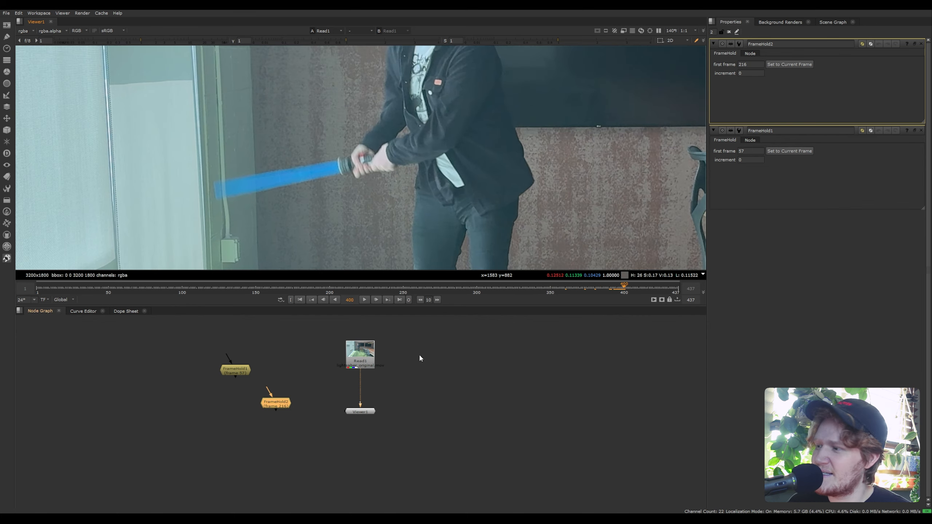
pyautogui.press('Tab')
pyautogui.write('frame')
pyautogui.press('Down')
pyautogui.press('Down')
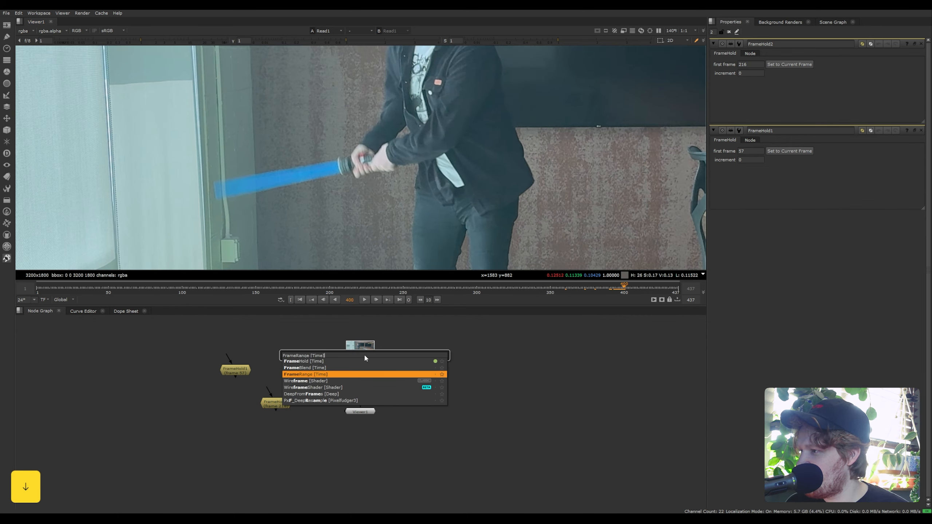
pyautogui.press('Up')
pyautogui.press('Up')
pyautogui.press('Return')
pyautogui.moveTo(362, 377); pyautogui.dragTo(417, 386)
# Connect all three FrameHold nodes to the Read node and arrange them side by side beneath it.
pyautogui.moveTo(407, 370); pyautogui.dragTo(366, 361)
pyautogui.moveTo(281, 404); pyautogui.dragTo(343, 388)
pyautogui.moveTo(331, 372); pyautogui.dragTo(352, 359)
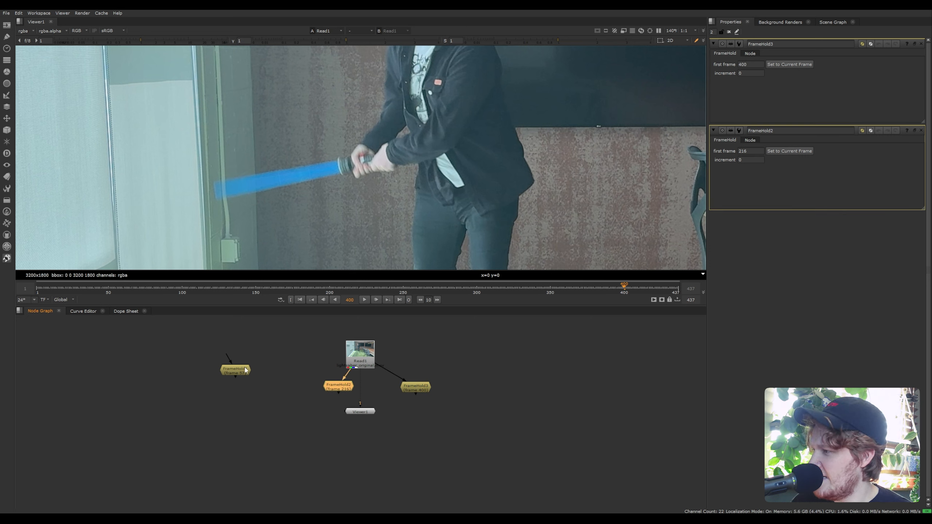
pyautogui.moveTo(245, 370); pyautogui.dragTo(281, 389)
pyautogui.moveTo(263, 375); pyautogui.dragTo(351, 354)
pyautogui.moveTo(360, 415); pyautogui.dragTo(362, 438)
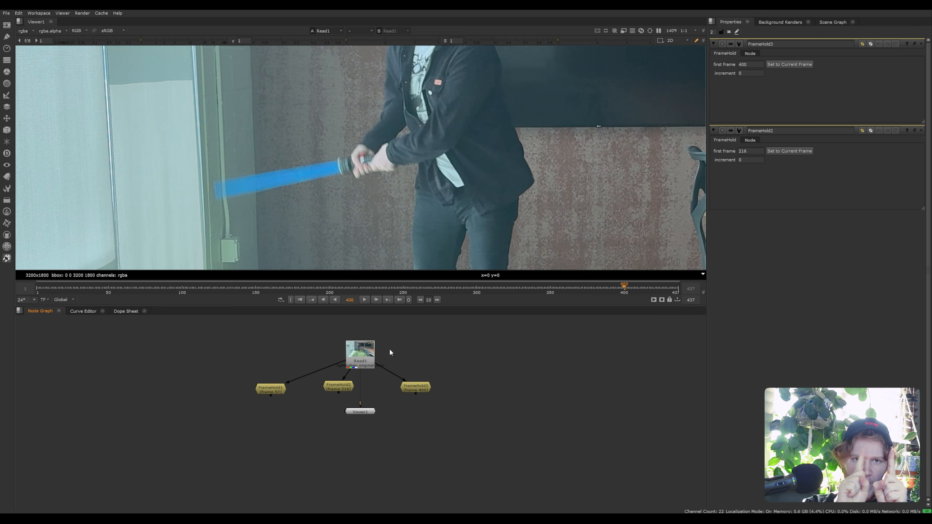
# Add a FrameRange below the frame 57 FrameHold and set its range to 1–1.
pyautogui.click(263, 387)
pyautogui.press('Tab')
pyautogui.write('frame')
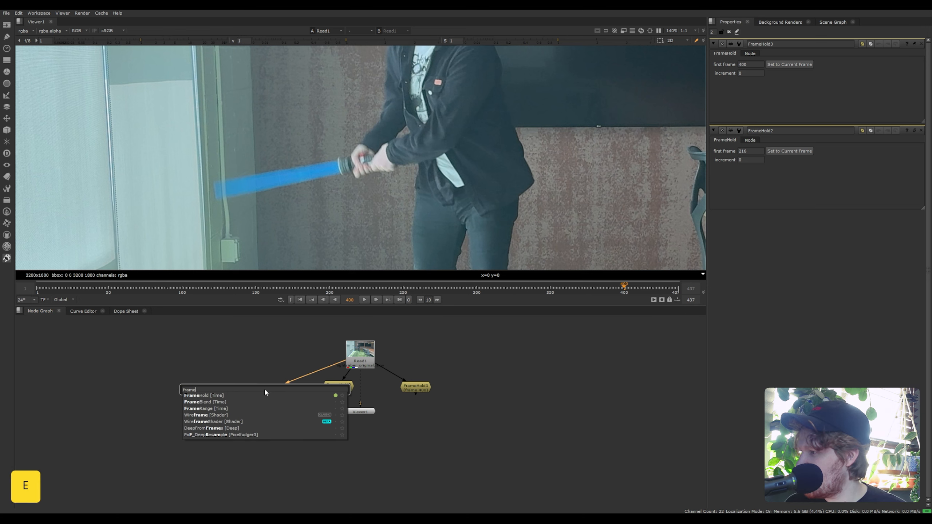
pyautogui.press('Down')
pyautogui.press('Down')
pyautogui.press('Down')
pyautogui.press('Return')
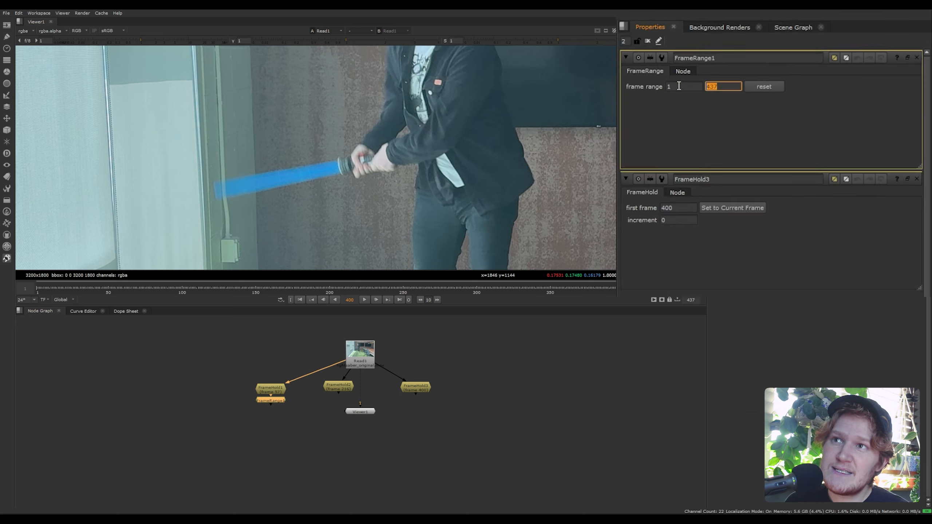
pyautogui.write('1')
pyautogui.press('Return')
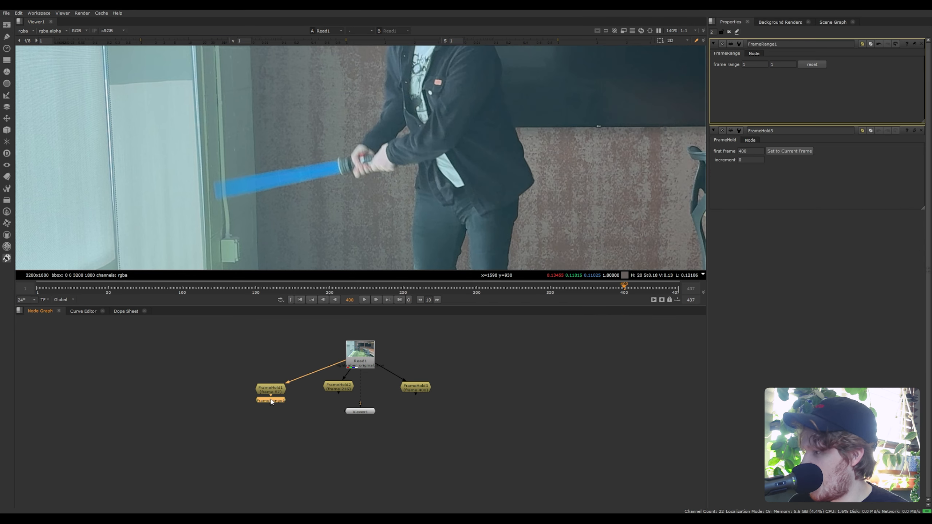
# Copy the FrameRange node under the other two FrameHolds and move the Viewer node further down.
pyautogui.hotkey('ctrl', 'c')
pyautogui.click(338, 386)
pyautogui.hotkey('ctrl', 'v')
pyautogui.click(415, 387)
pyautogui.hotkey('ctrl', 'v')
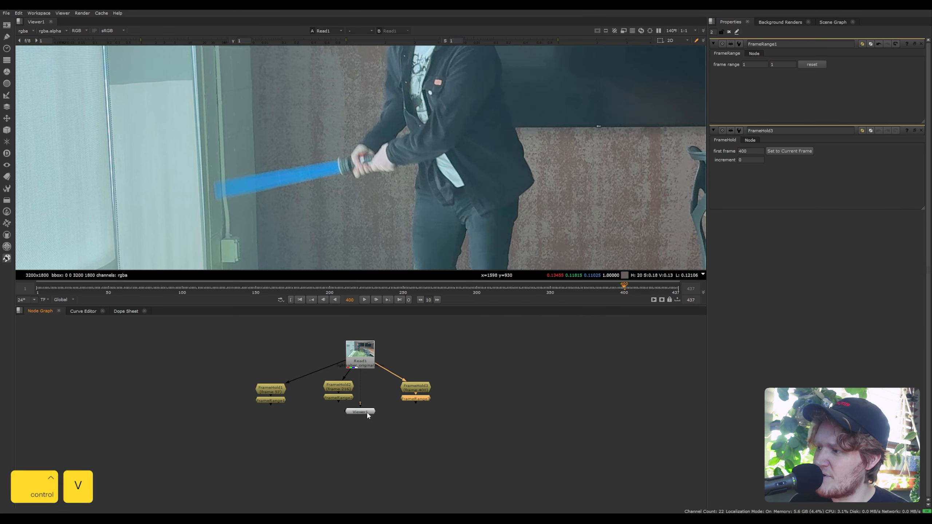
pyautogui.moveTo(367, 412); pyautogui.dragTo(367, 453)
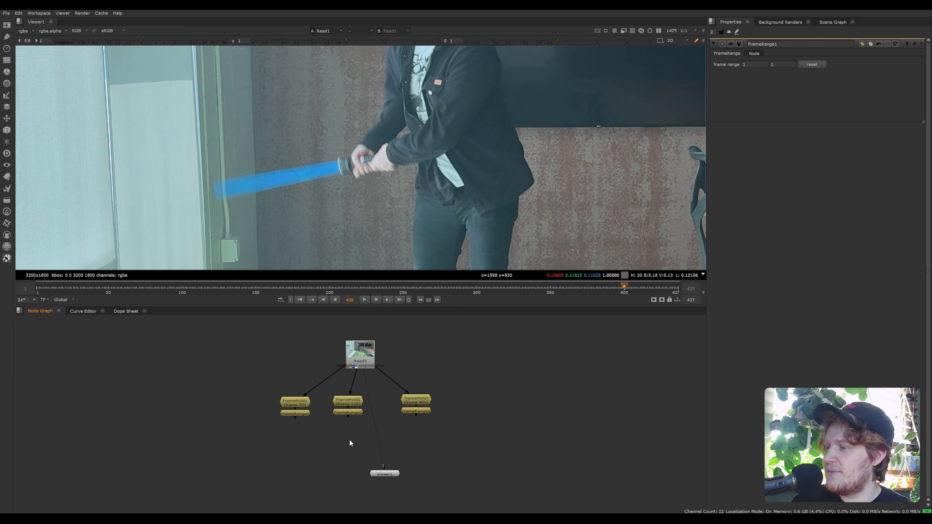
# Add an AppendClip node, connect the three FrameRange branches to it, and view its output.
pyautogui.press('Tab')
pyautogui.write('app')
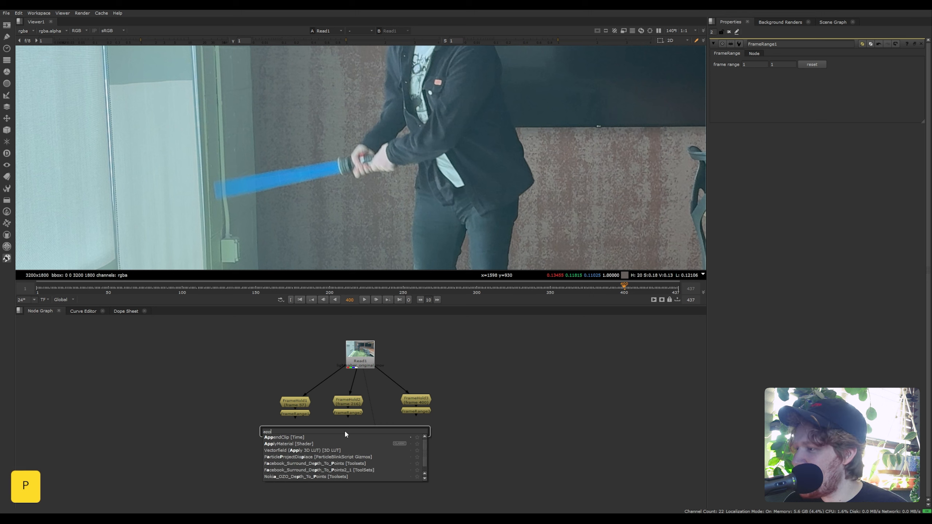
pyautogui.press('Down')
pyautogui.press('Return')
pyautogui.moveTo(345, 432); pyautogui.dragTo(416, 411)
pyautogui.press('1')
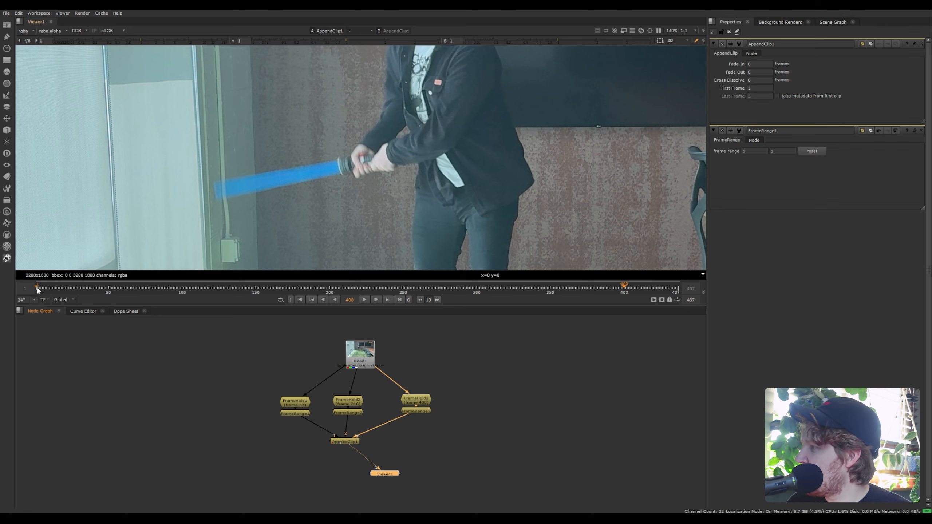
# Step back and forth through the appended clip from frame 1 to check the sequence of held frames.
pyautogui.press('f')
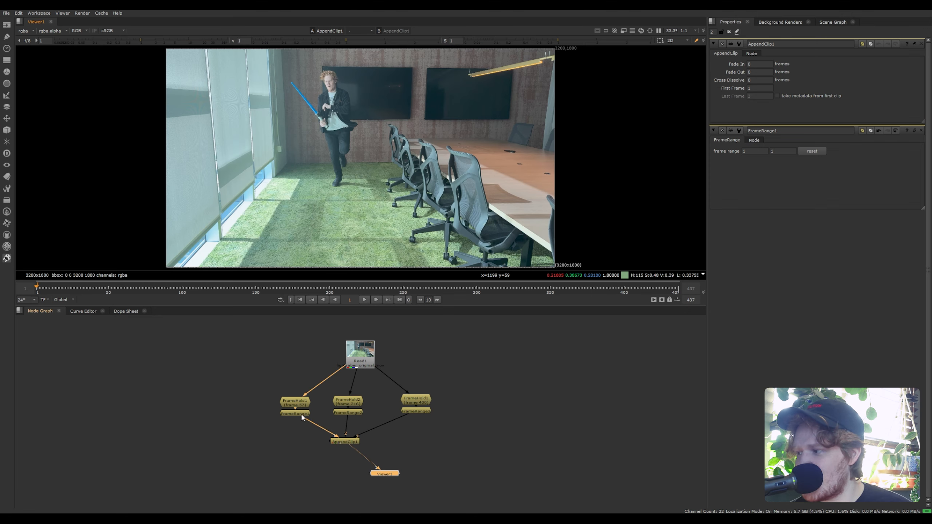
pyautogui.press('Right')
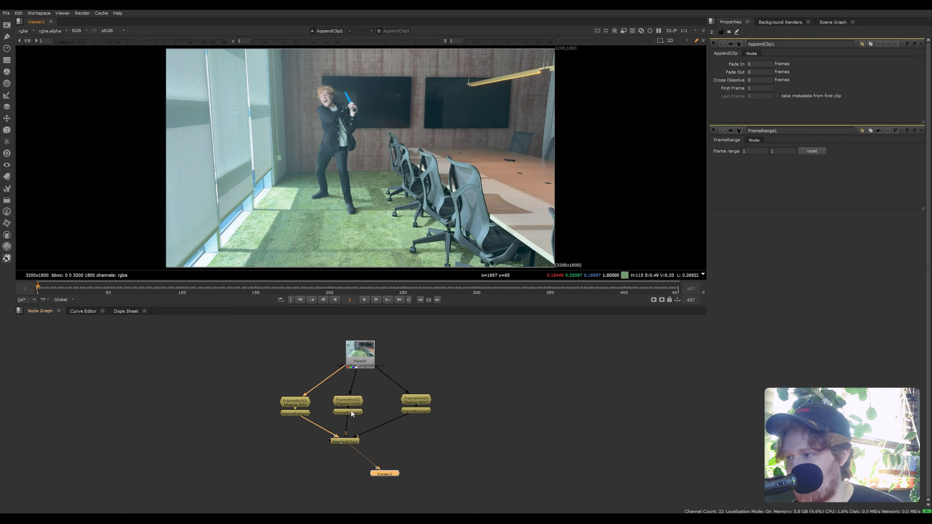
pyautogui.press('Right')
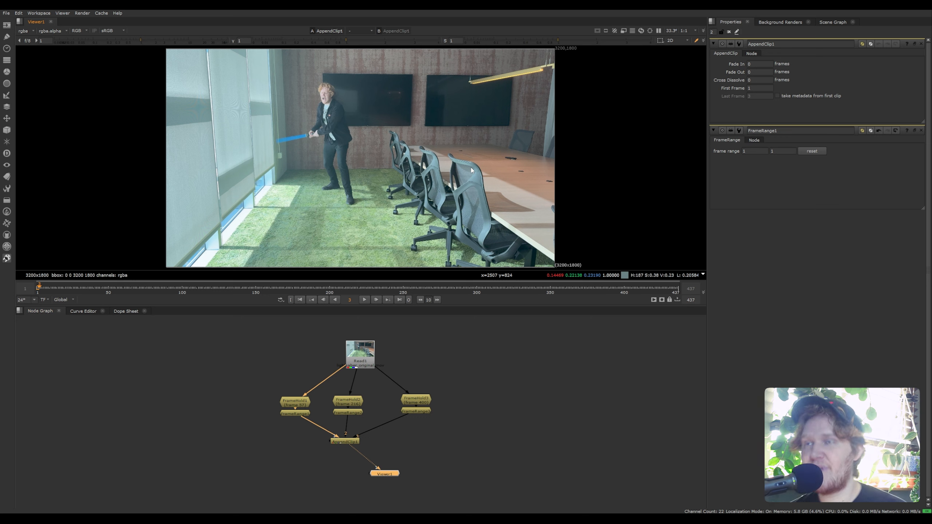
pyautogui.press('Right')
pyautogui.press('Right')
pyautogui.press('Right')
pyautogui.press('Right')
pyautogui.press('Right')
pyautogui.press('Right')
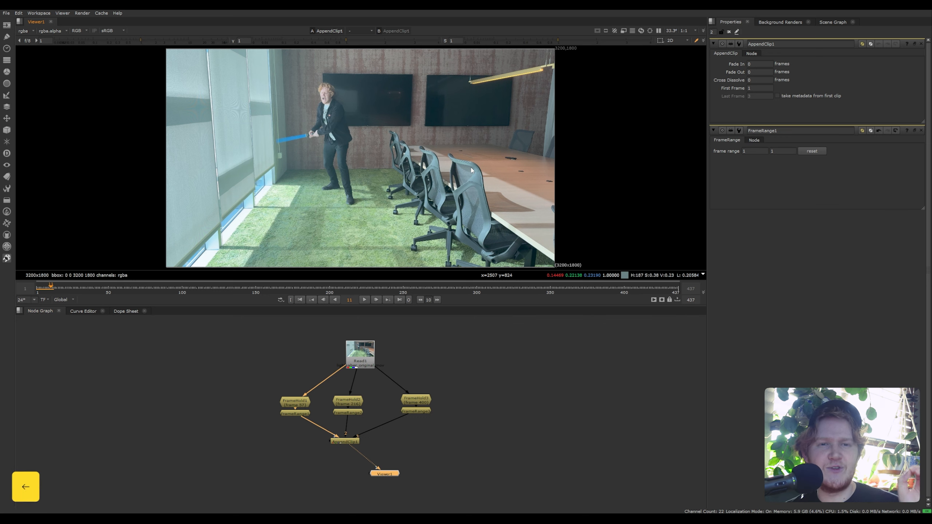
pyautogui.press('Left')
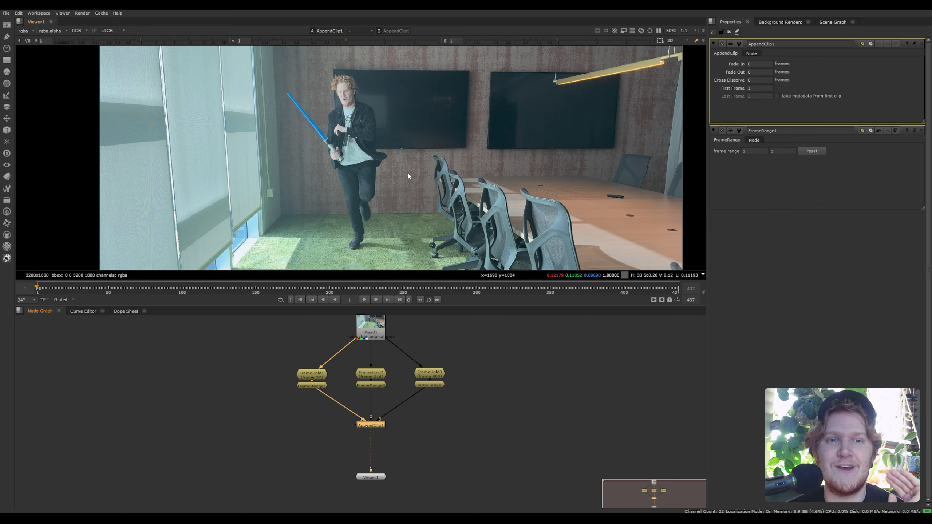
pyautogui.press('Right')
pyautogui.press('Right')
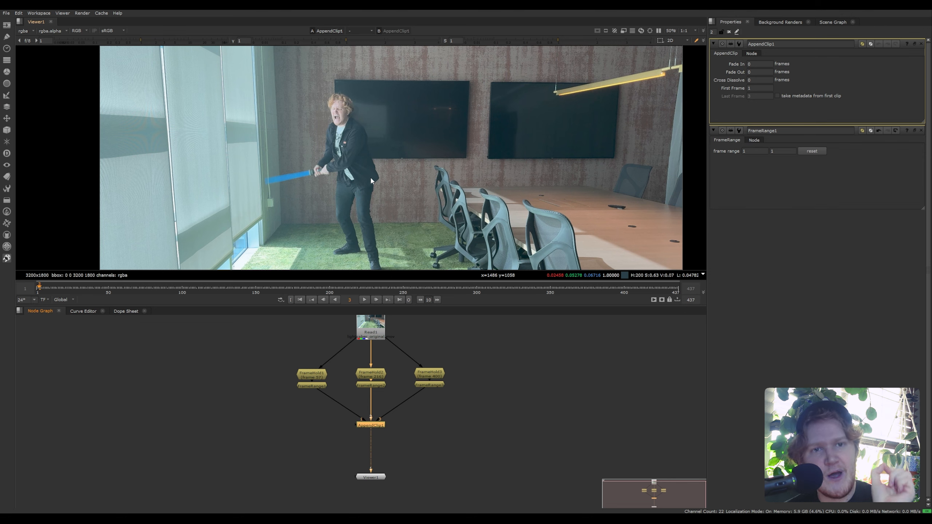
pyautogui.press('Left')
pyautogui.press('Left')
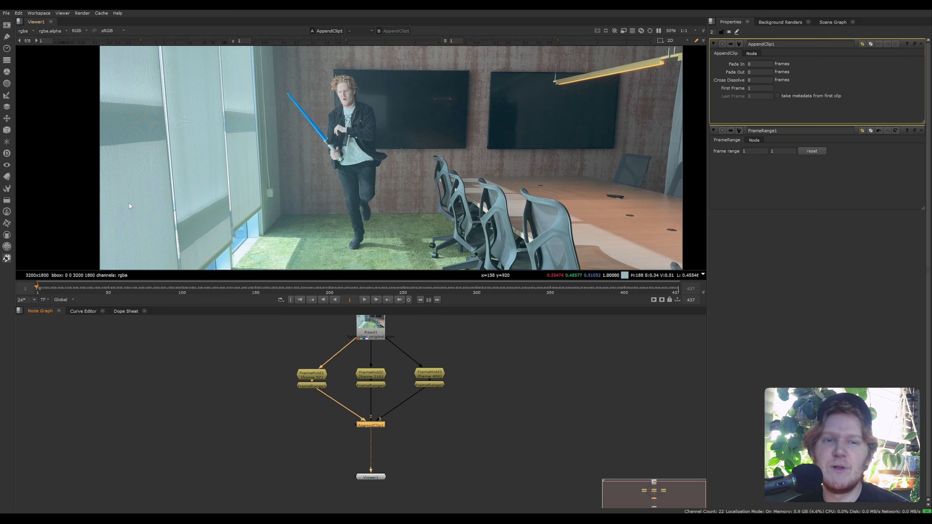
# Add a Roto node below the FrameRange in the first branch and frame the saber blade for tracing.
pyautogui.click(313, 386)
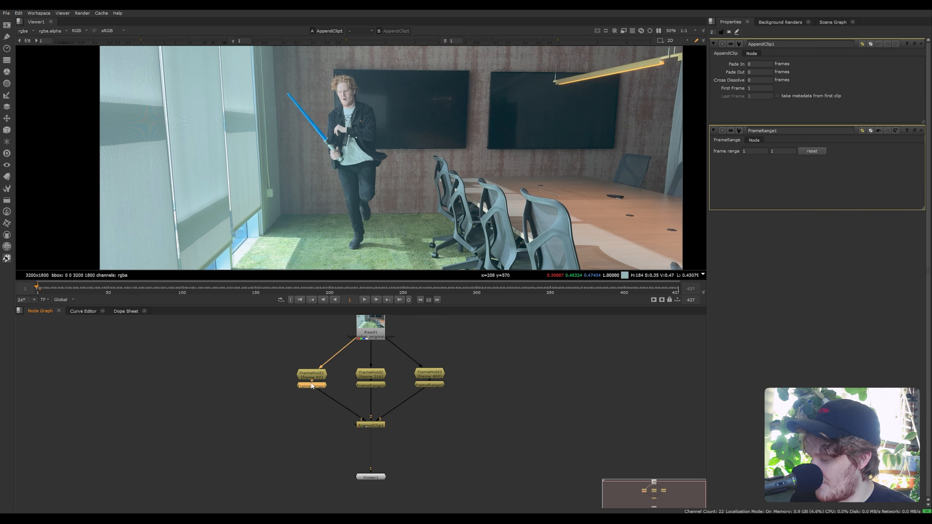
pyautogui.press('o')
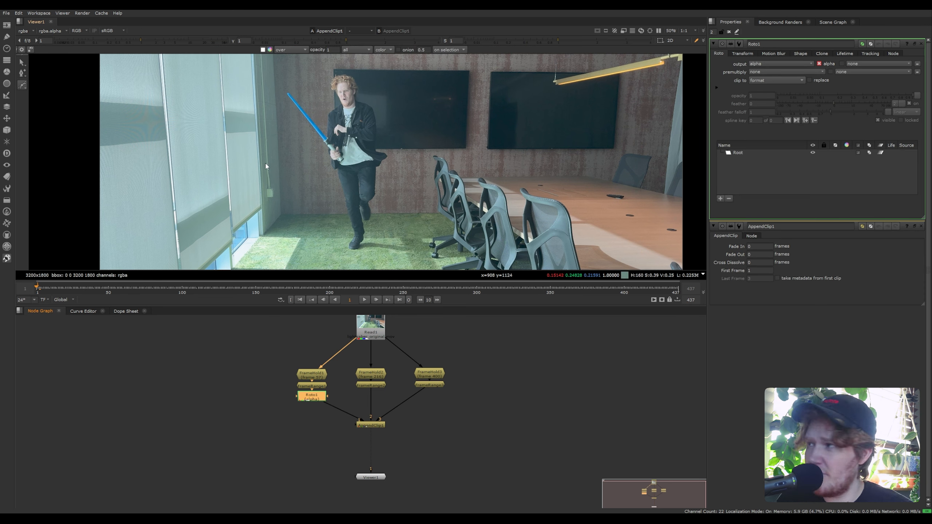
pyautogui.scroll(4, 266, 166)
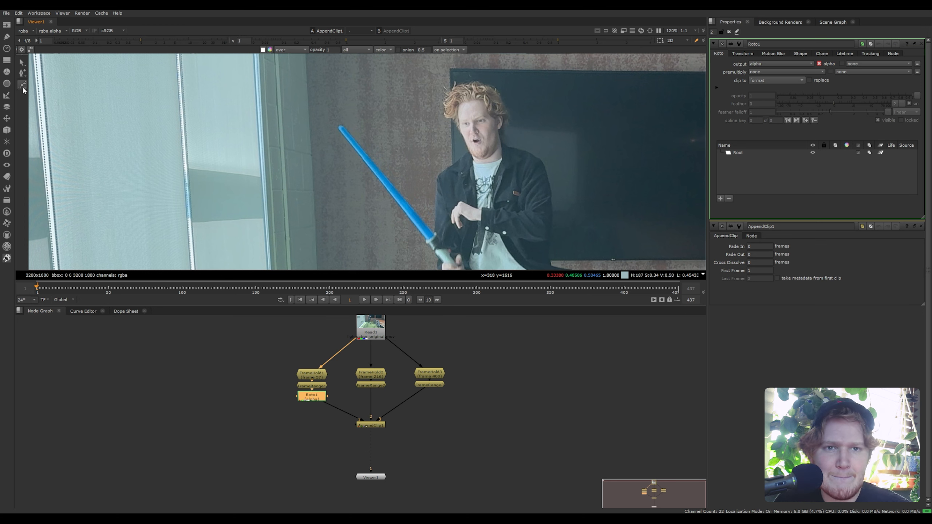
pyautogui.scroll(5, 356, 120)
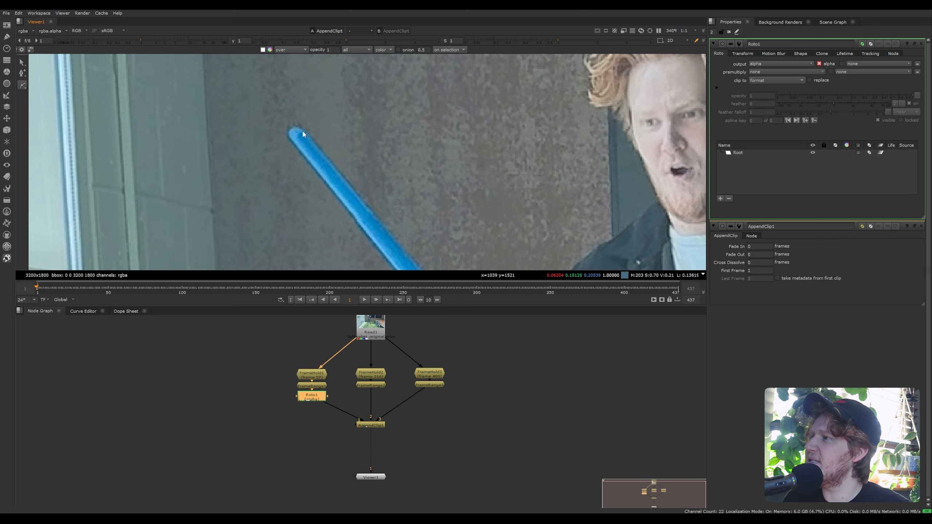
# Trace the saber blade on frame 1 with a closed Bezier shape in the first branch's Roto.
pyautogui.click(292, 131)
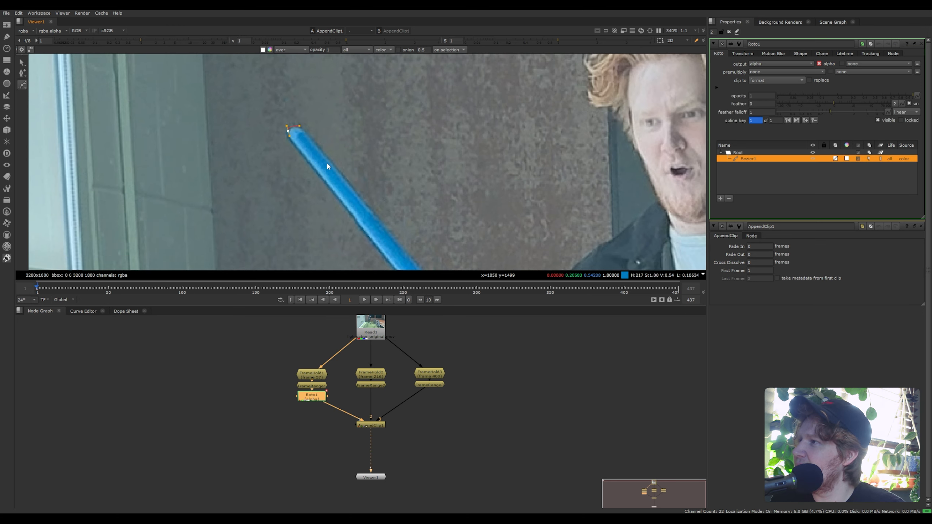
pyautogui.moveTo(326, 162); pyautogui.dragTo(266, 116, button='middle')
pyautogui.moveTo(266, 117); pyautogui.dragTo(274, 127)
pyautogui.hotkey('ctrl', 'z')
pyautogui.hotkey('ctrl', 'z')
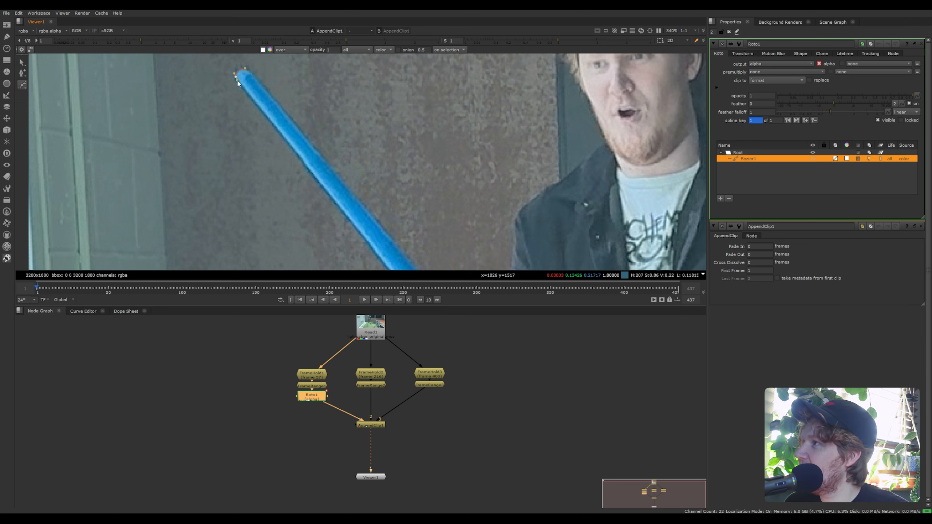
pyautogui.moveTo(413, 270); pyautogui.dragTo(357, 159, button='middle')
pyautogui.click(356, 178)
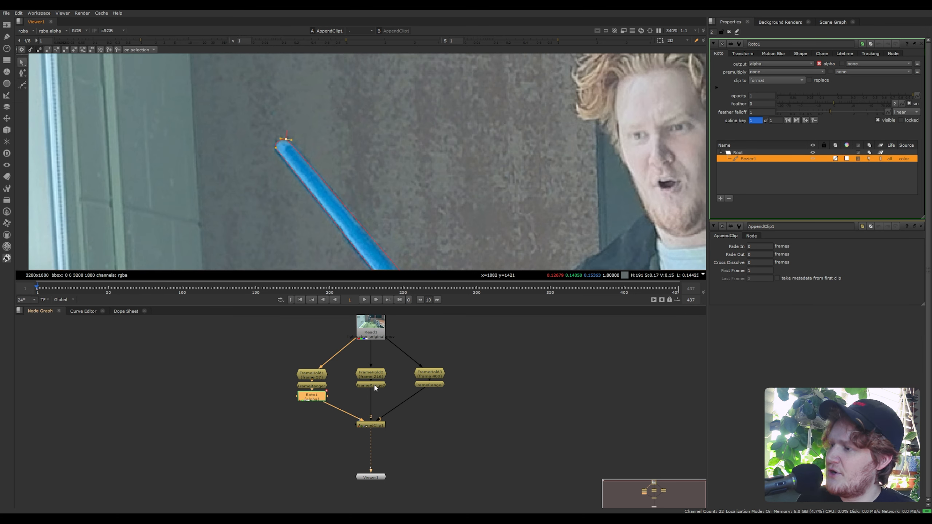
# Go to frame 2 and add a Roto node below the FrameRange in the middle branch.
pyautogui.press('Right')
pyautogui.click(374, 385)
pyautogui.press('o')
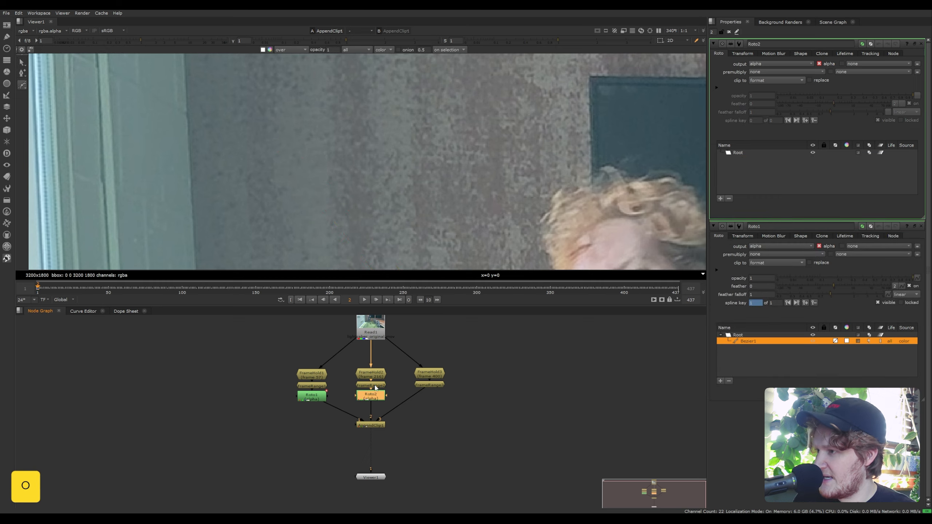
pyautogui.scroll(-3, 452, 182)
pyautogui.scroll(3, 540, 110)
pyautogui.scroll(2, 486, 162)
pyautogui.moveTo(486, 162); pyautogui.dragTo(421, 134, button='middle')
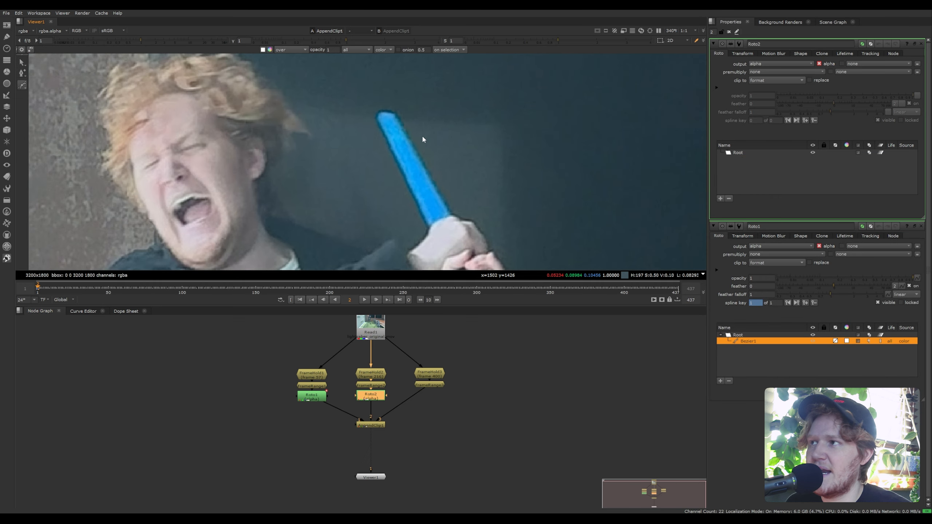
# Outline the visible saber blade on frame 2 with a closed Bezier from its tip down to the hand.
pyautogui.click(380, 110)
pyautogui.click(376, 118)
pyautogui.click(429, 228)
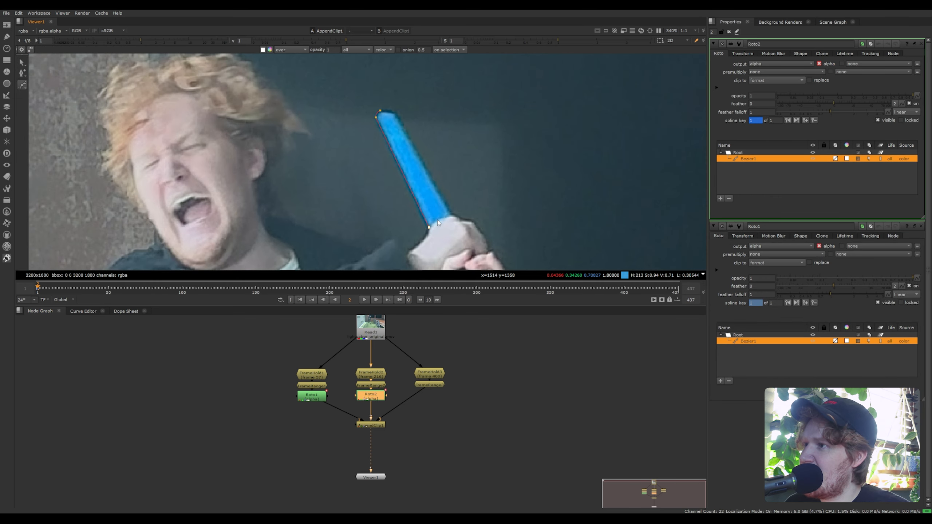
pyautogui.click(454, 216)
pyautogui.click(394, 112)
pyautogui.click(380, 111)
# On frame 3, add a Roto node below the third branch's FrameRange and outline the saber blade.
pyautogui.press('Right')
pyautogui.click(430, 385)
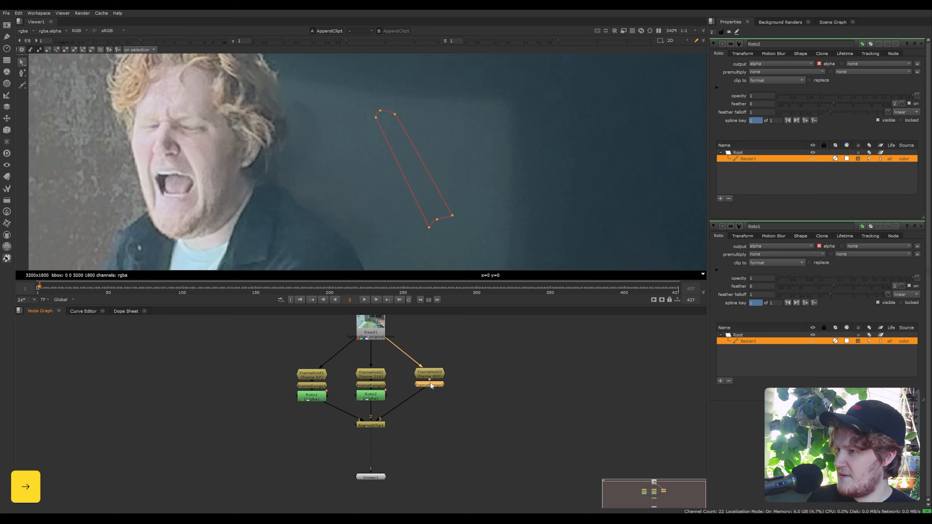
pyautogui.press('o')
pyautogui.scroll(-10, 381, 189)
pyautogui.scroll(5, 419, 182)
pyautogui.scroll(-8, 419, 182)
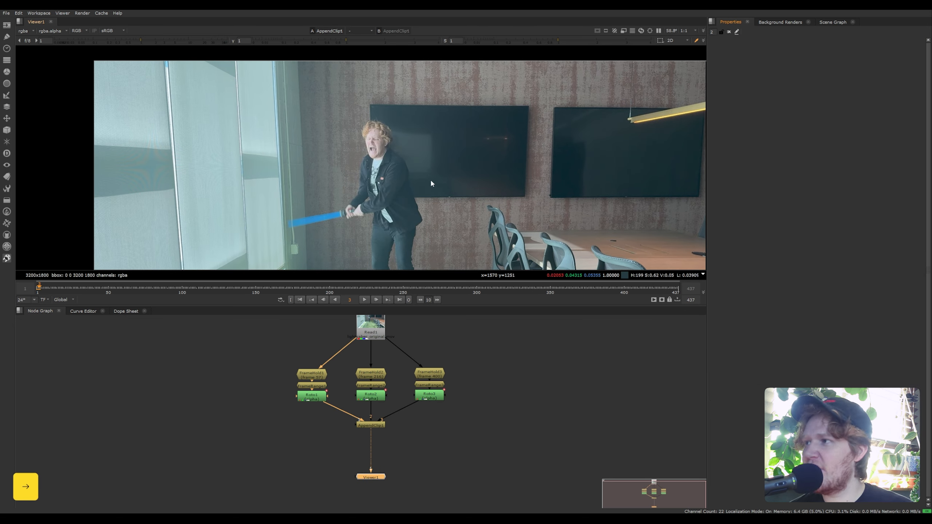
# Return to frame 1 and view the alpha channel of the first branch's Roto.
pyautogui.press('Left')
pyautogui.press('Left')
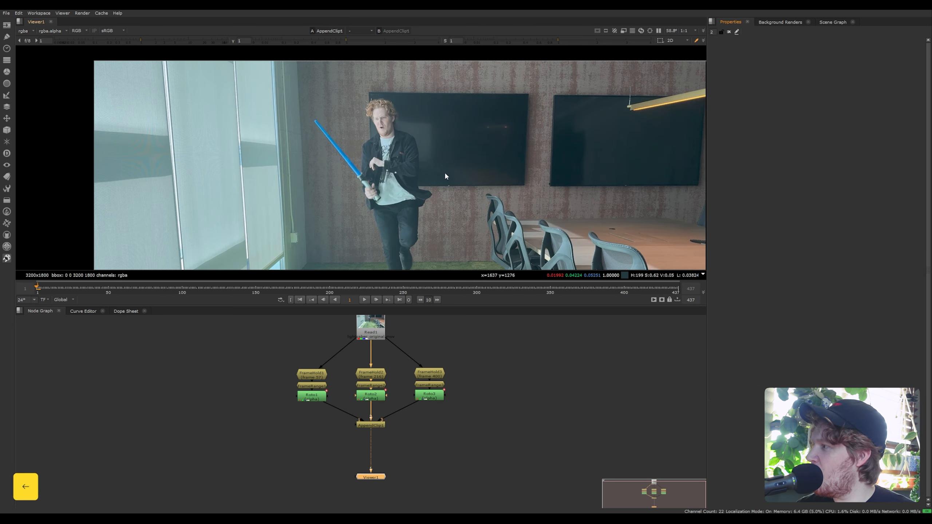
pyautogui.click(312, 398)
pyautogui.press('1')
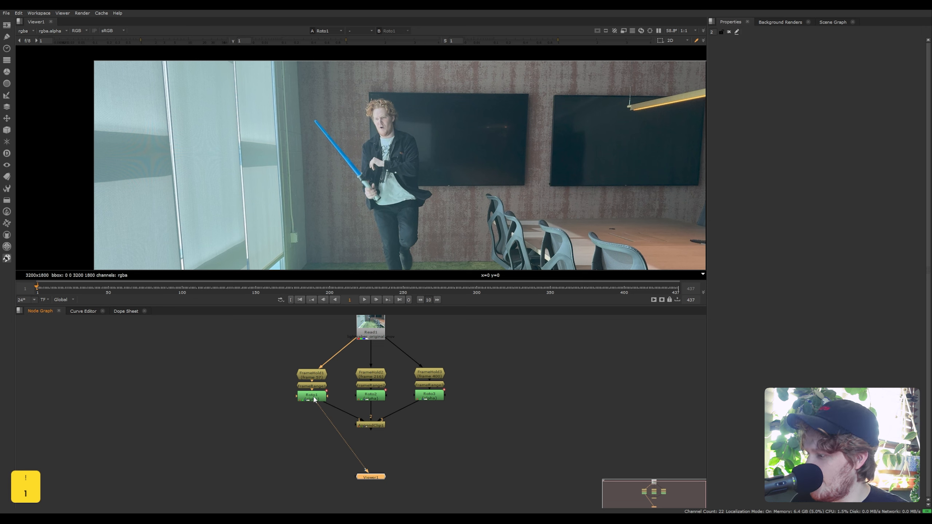
pyautogui.press('a')
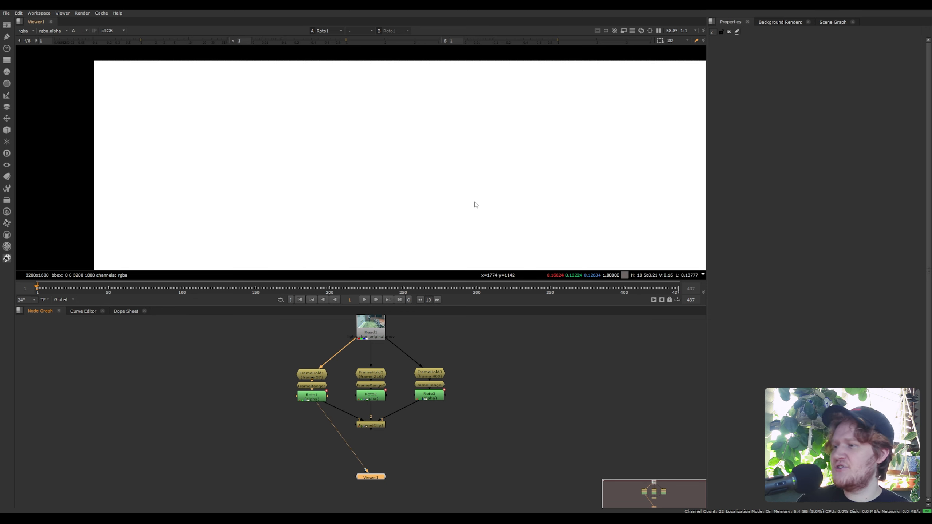
# Enable Replace on the Roto nodes in all three branches and return the Viewer to full colour.
pyautogui.doubleClick(314, 397)
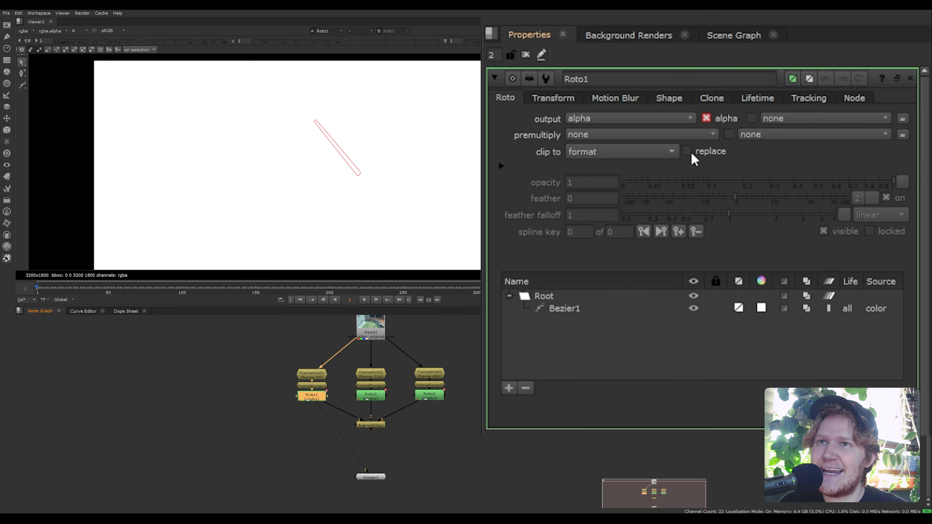
pyautogui.click(686, 151)
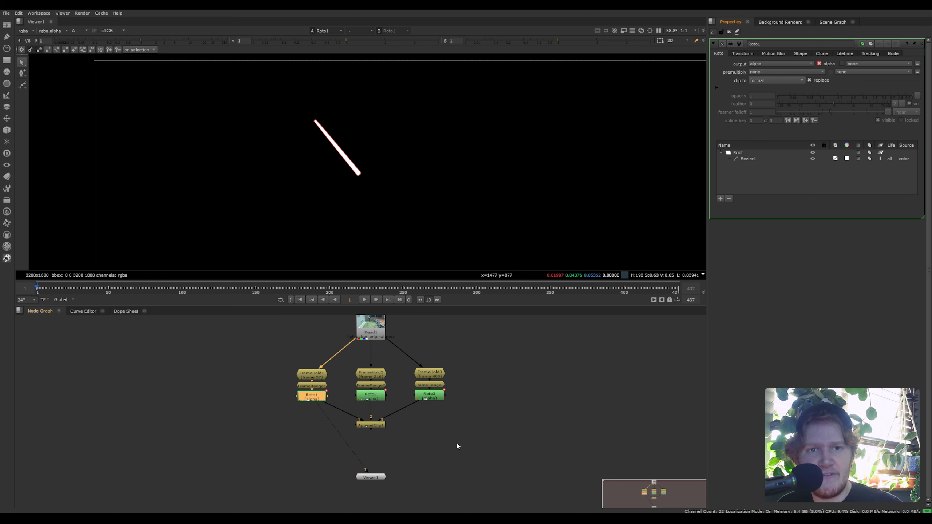
pyautogui.press('a')
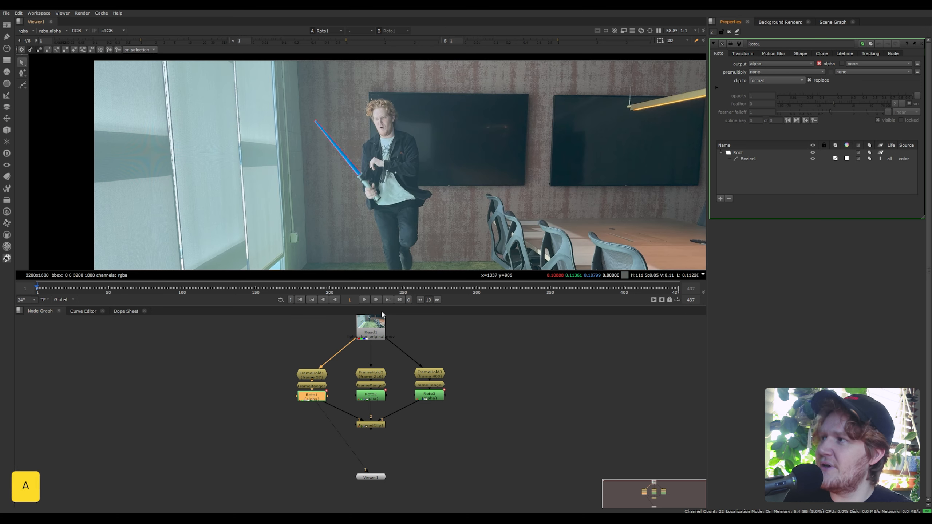
pyautogui.doubleClick(375, 396)
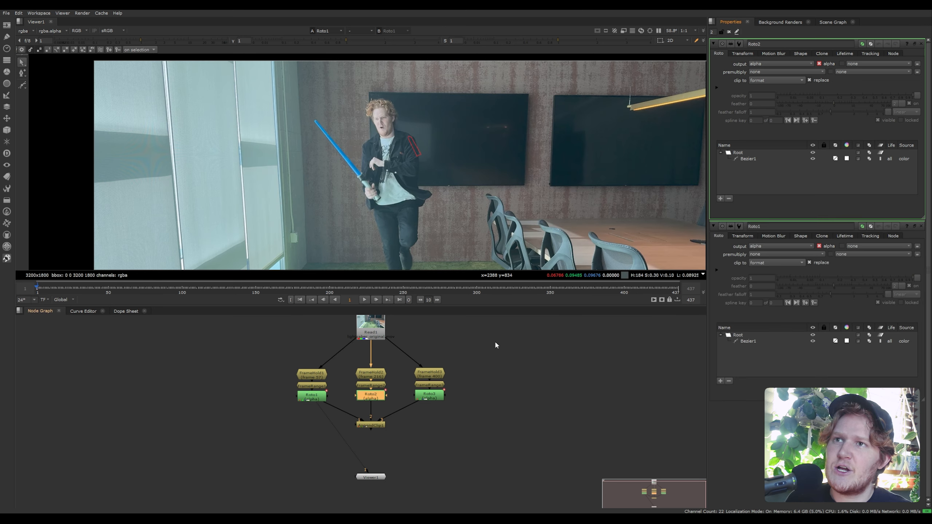
pyautogui.doubleClick(429, 396)
pyautogui.click(809, 81)
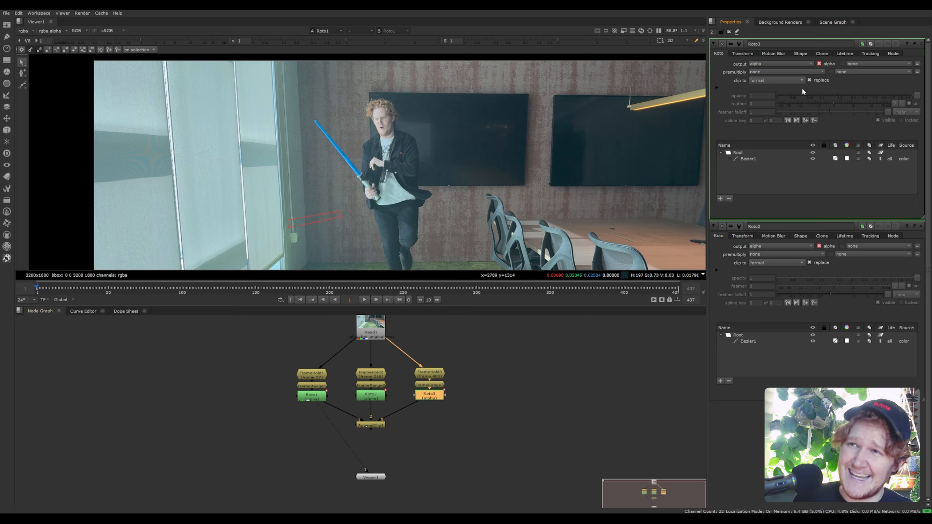
# View the AppendClip output and compare the colour image with the alpha matte on frames 1 to 3.
pyautogui.click(375, 427)
pyautogui.press('1')
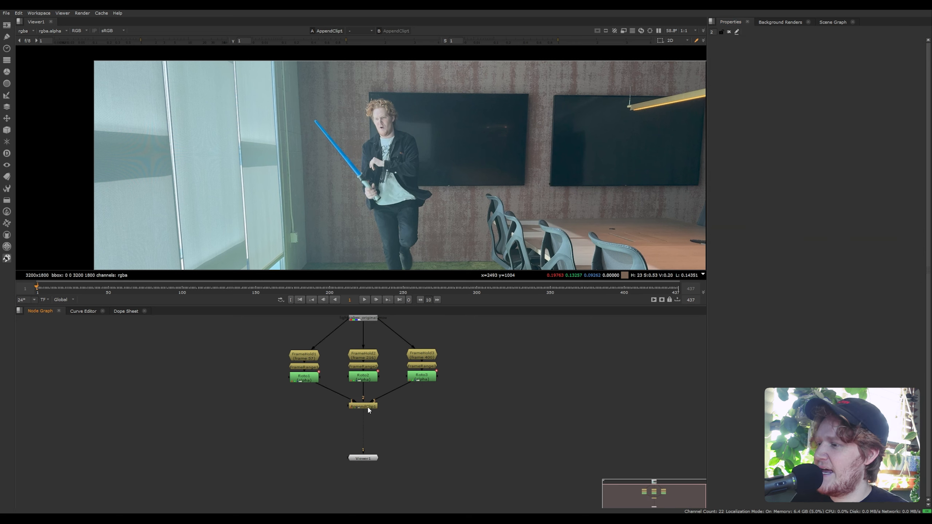
pyautogui.click(367, 407)
pyautogui.press('1')
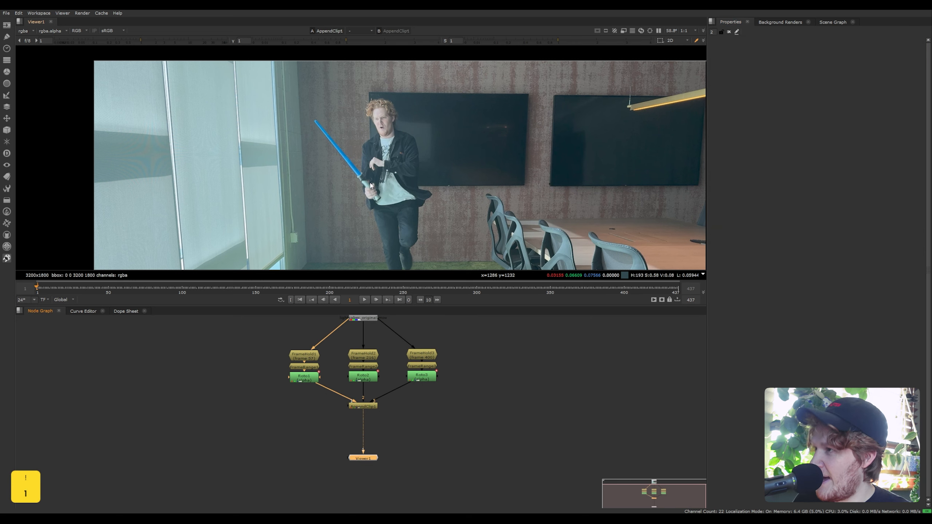
pyautogui.press('a')
pyautogui.press('a')
pyautogui.press('Right')
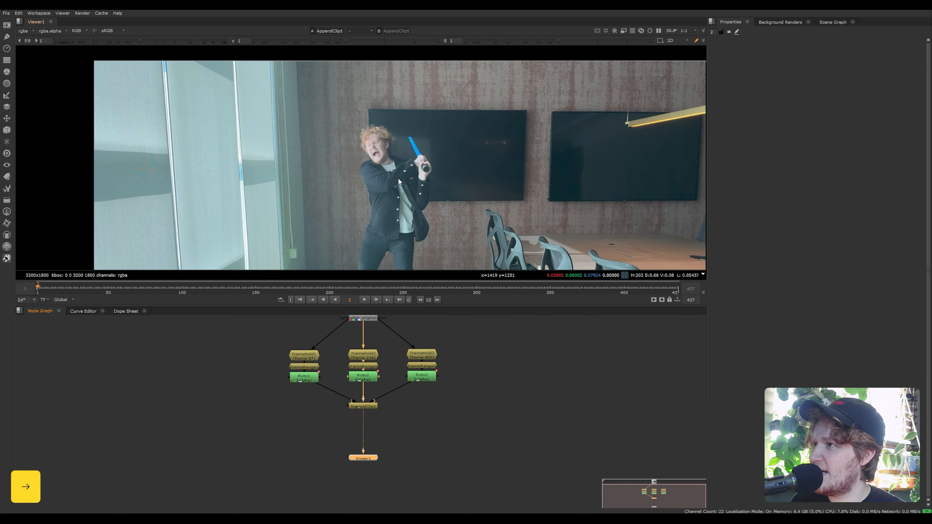
pyautogui.press('a')
pyautogui.press('a')
pyautogui.press('Right')
pyautogui.press('a')
pyautogui.press('a')
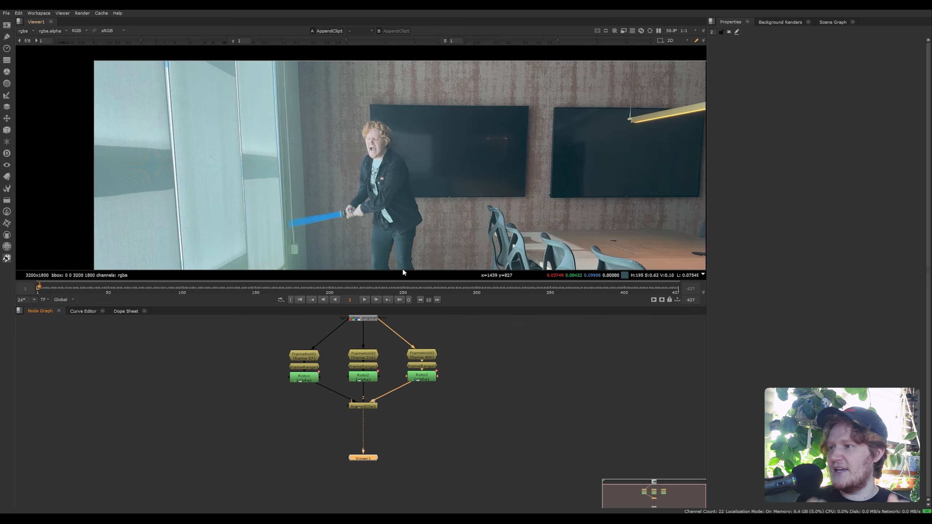
pyautogui.press('a')
pyautogui.press('a')
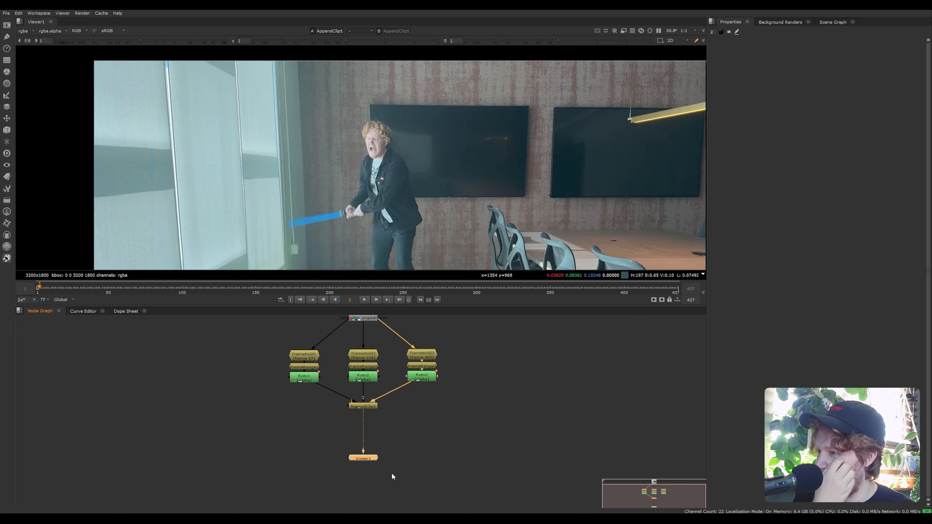
# Split the AppendClip output into two branches with Dot nodes and move the Viewer node further down.
pyautogui.moveTo(391, 474); pyautogui.dragTo(385, 422, button='middle')
pyautogui.moveTo(359, 408); pyautogui.dragTo(359, 437)
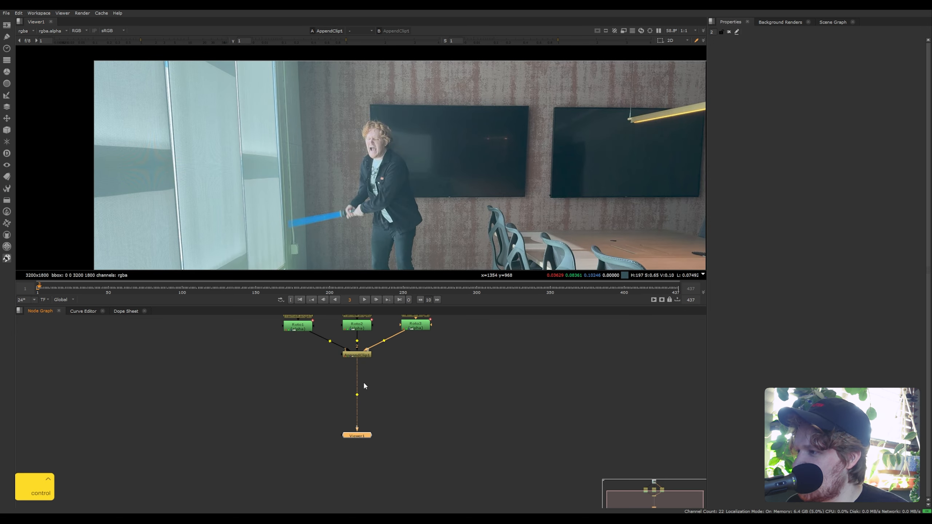
pyautogui.keyDown('ctrl'); pyautogui.moveTo(358, 396); pyautogui.dragTo(387, 389); pyautogui.keyUp('ctrl')
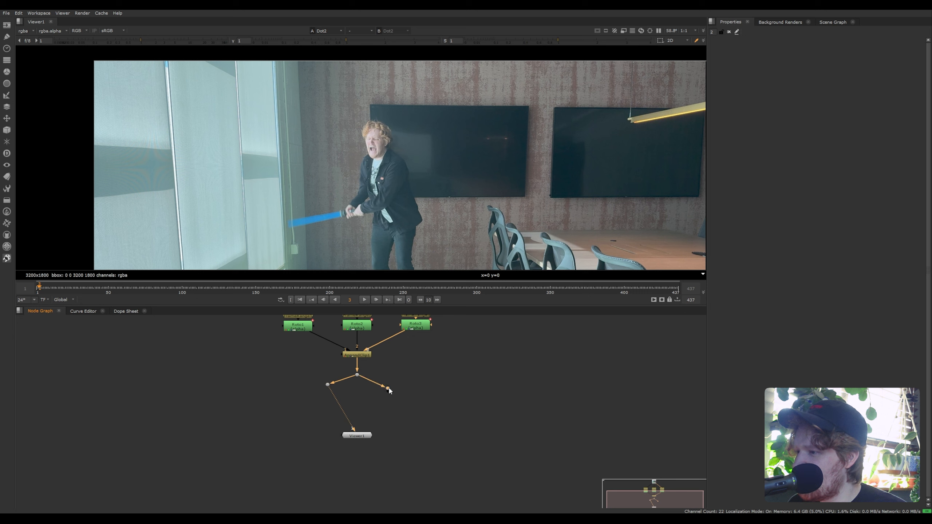
pyautogui.moveTo(363, 437); pyautogui.dragTo(362, 459)
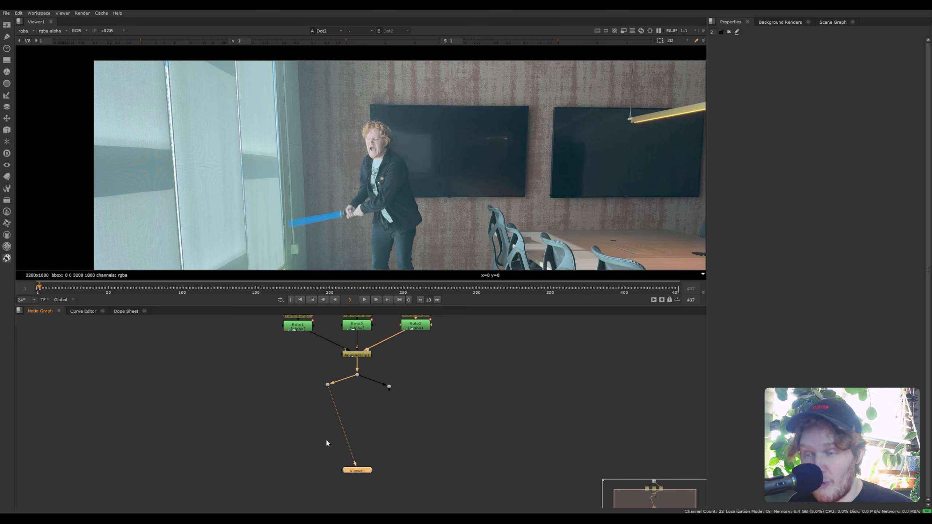
# Add a Remove node below the first branch's Dot and set it to keep the rgb channels.
pyautogui.click(328, 385)
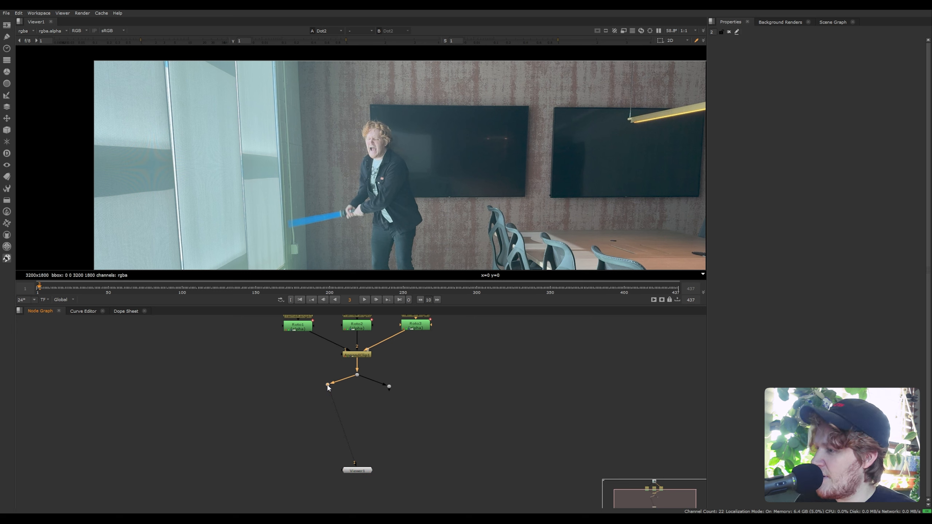
pyautogui.press('Tab')
pyautogui.write('remove')
pyautogui.press('Return')
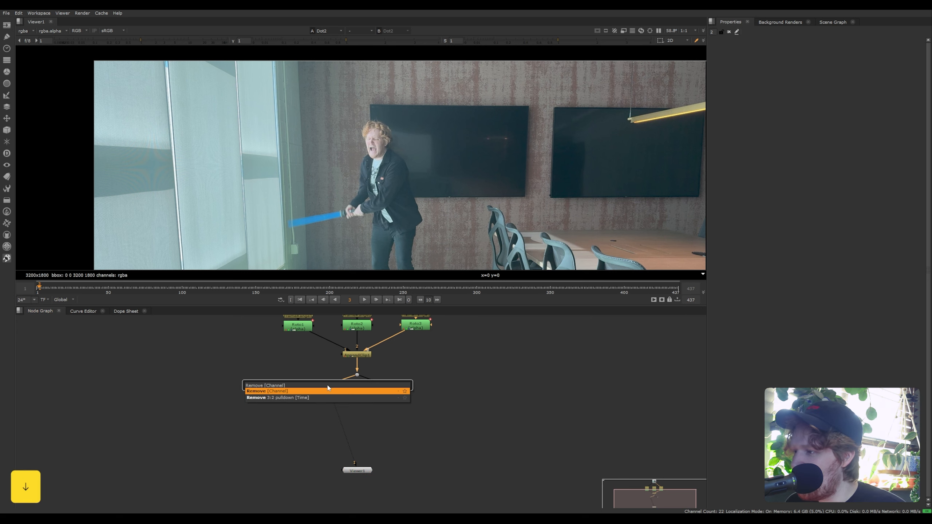
pyautogui.click(751, 64)
pyautogui.click(751, 70)
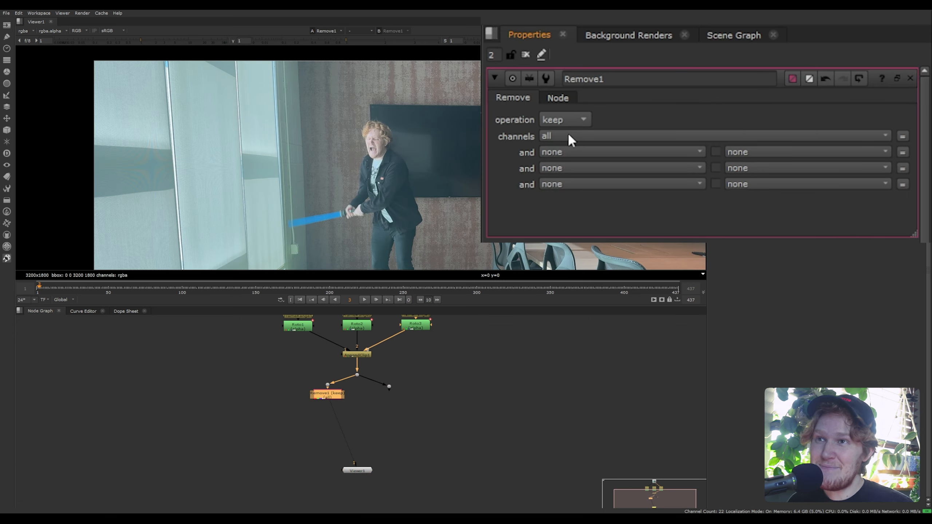
pyautogui.click(750, 72)
pyautogui.click(748, 93)
# Check the Remove node's output by switching the Viewer between colour and alpha.
pyautogui.scroll(4, 334, 382)
pyautogui.moveTo(333, 382); pyautogui.dragTo(352, 390, button='middle')
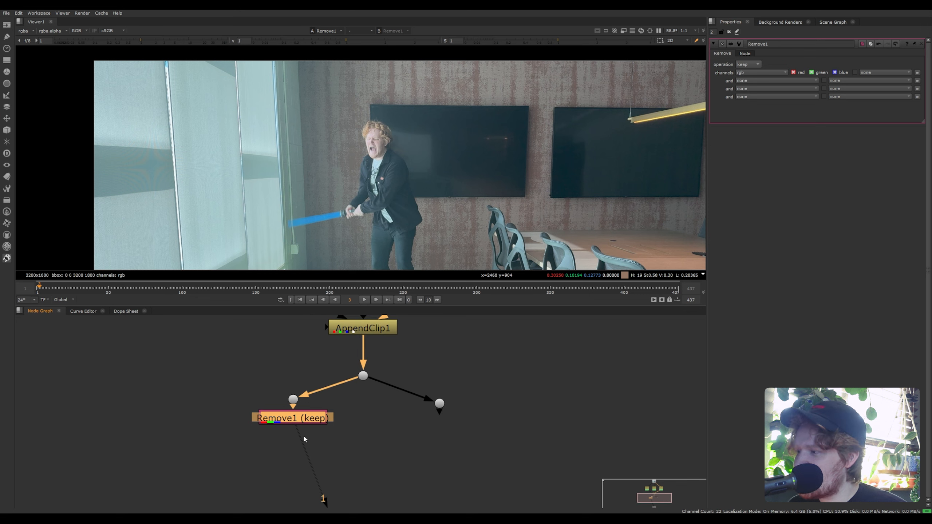
pyautogui.press('a')
pyautogui.press('a')
pyautogui.press('a')
pyautogui.press('a')
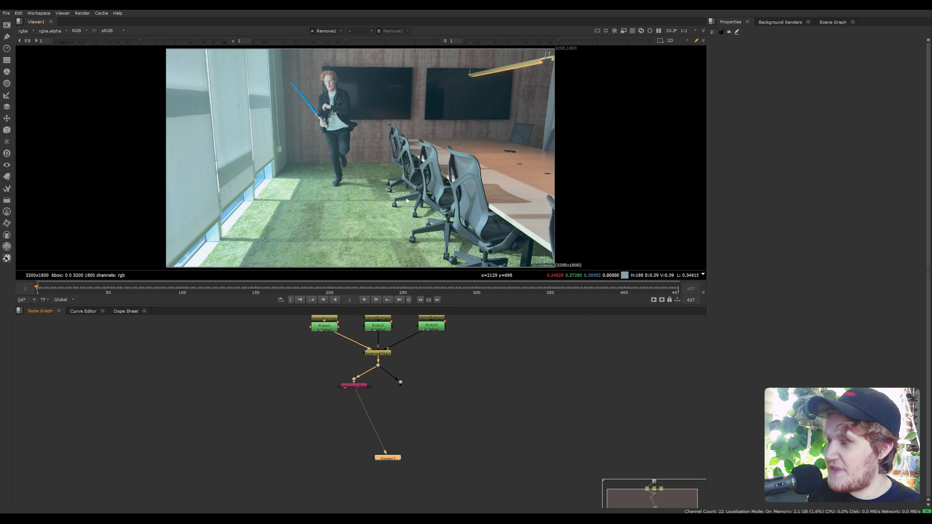
# View the other branch's Dot and add a Shuffle node after it.
pyautogui.click(400, 382)
pyautogui.press('1')
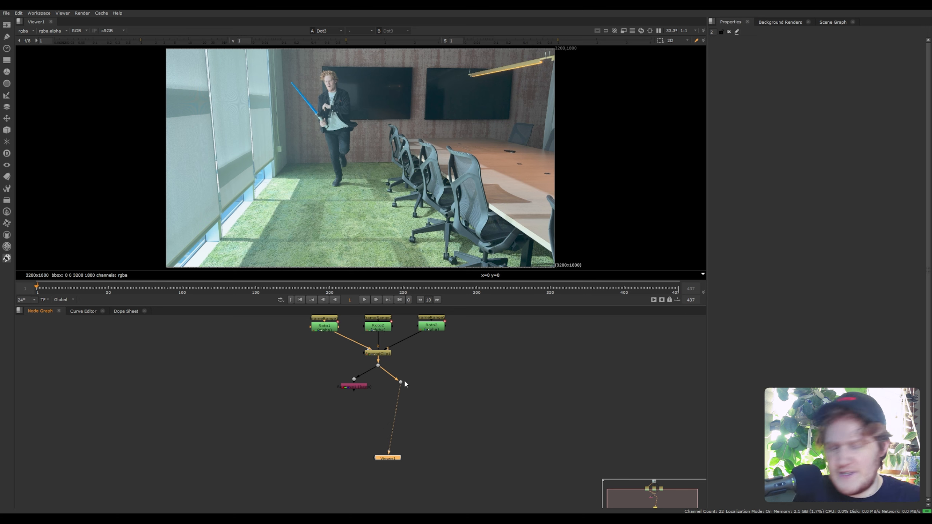
pyautogui.press('Tab')
pyautogui.write('shuf')
pyautogui.press('Return')
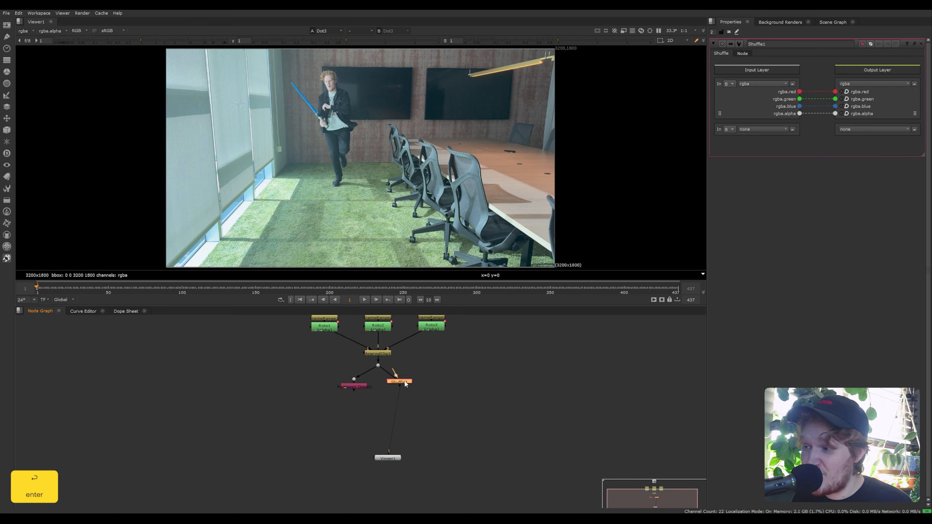
# Place the Shuffle node below its Dot and route only the input alpha to the blue output, disconnecting red, green and alpha outputs.
pyautogui.moveTo(405, 384); pyautogui.dragTo(406, 395)
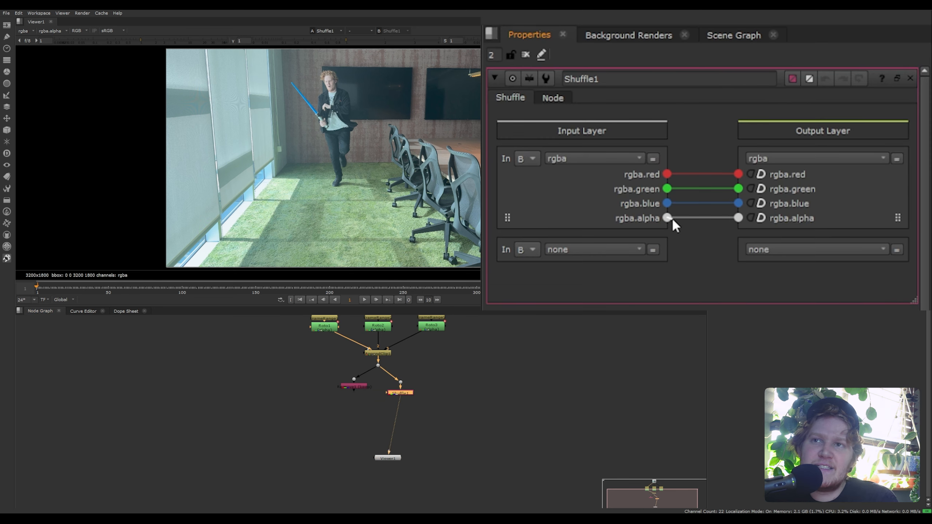
pyautogui.moveTo(671, 219); pyautogui.dragTo(727, 171)
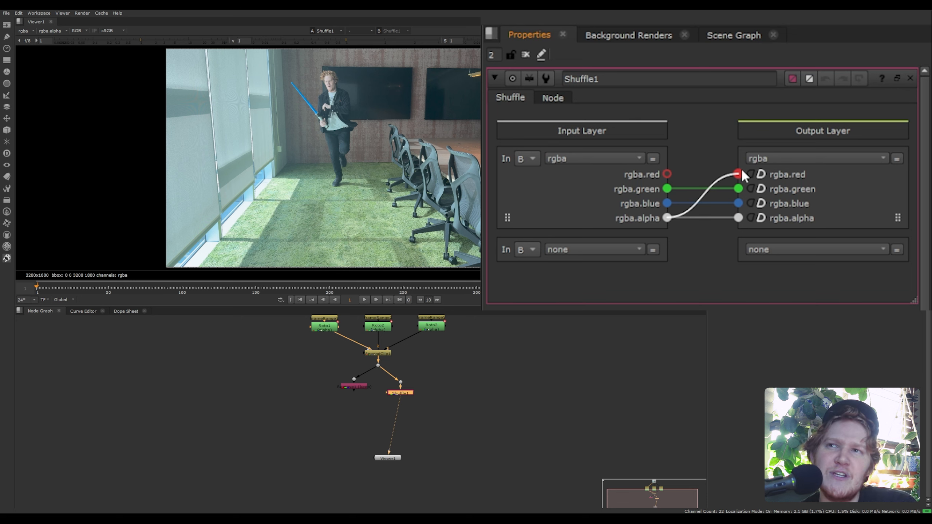
pyautogui.moveTo(742, 172); pyautogui.dragTo(738, 203)
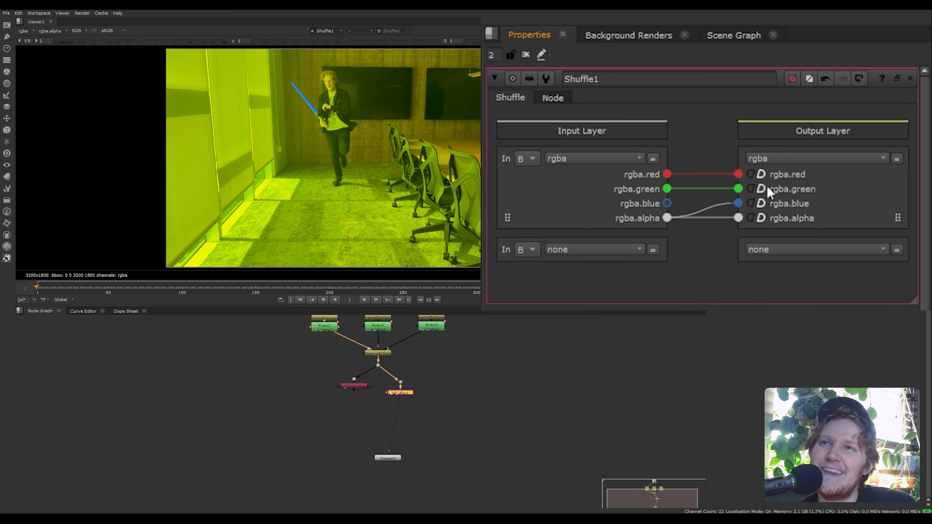
pyautogui.click(737, 189)
pyautogui.click(737, 174)
pyautogui.click(738, 218)
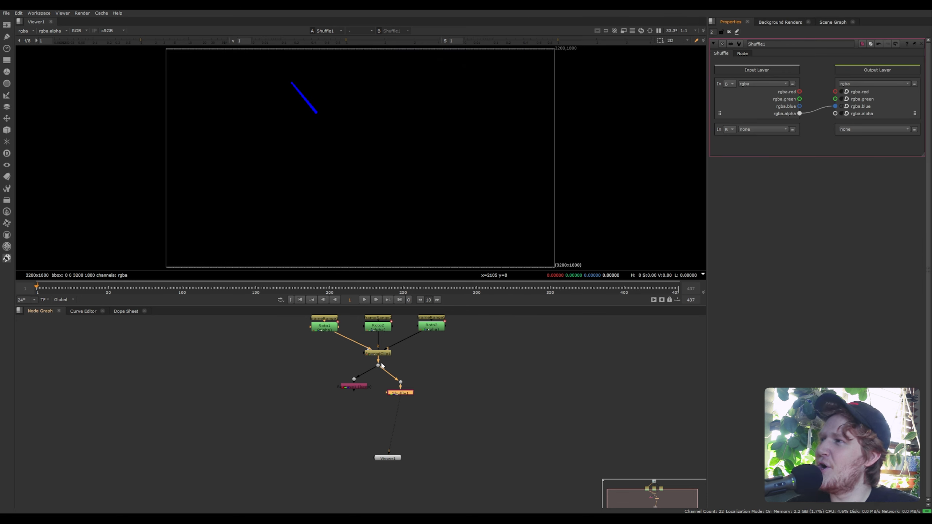
# Compare the Remove and Shuffle branch outputs in the Viewer on the first and third frames.
pyautogui.click(358, 385)
pyautogui.press('1')
pyautogui.click(405, 394)
pyautogui.press('2')
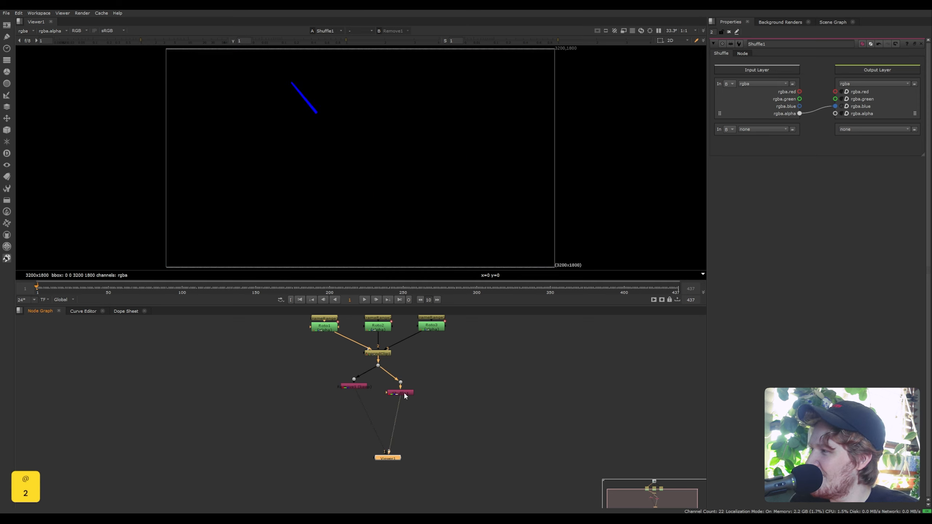
pyautogui.press('1')
pyautogui.press('2')
pyautogui.press('Right')
pyautogui.press('Right')
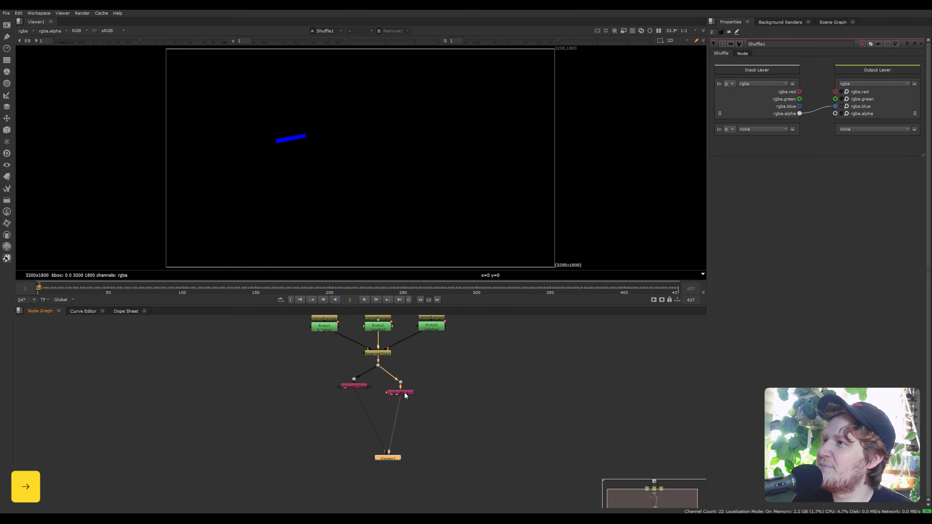
pyautogui.press('1')
pyautogui.press('2')
# Add a Remove node directly after the Shuffle node.
pyautogui.click(403, 391)
pyautogui.scroll(5, 390, 390)
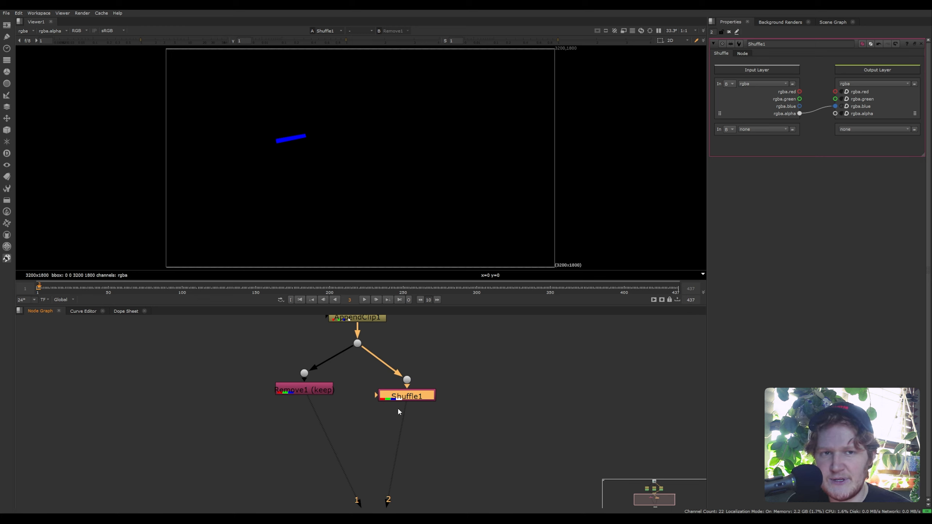
pyautogui.press('Tab')
pyautogui.write('remove')
pyautogui.press('Down')
pyautogui.press('Return')
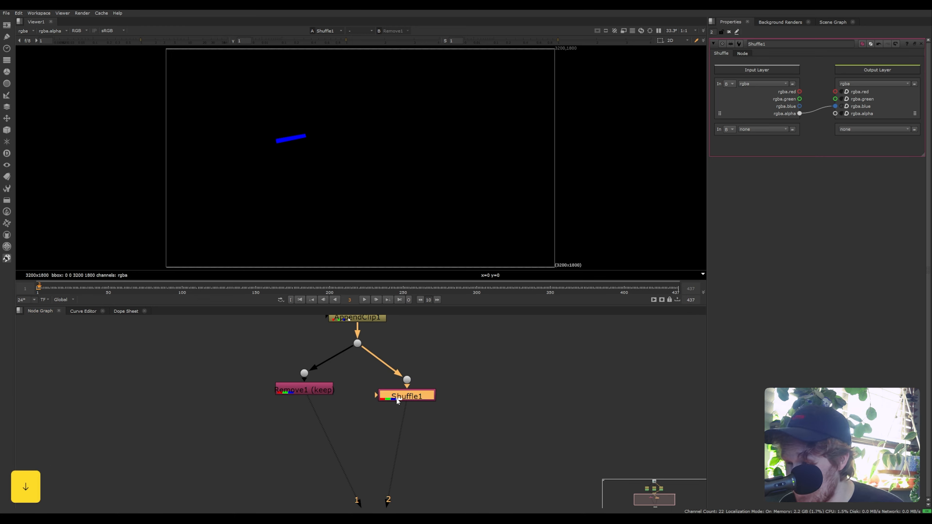
# Set the new Remove node to keep only the blue channel of the rgb layer.
pyautogui.click(554, 123)
pyautogui.click(558, 134)
pyautogui.click(559, 136)
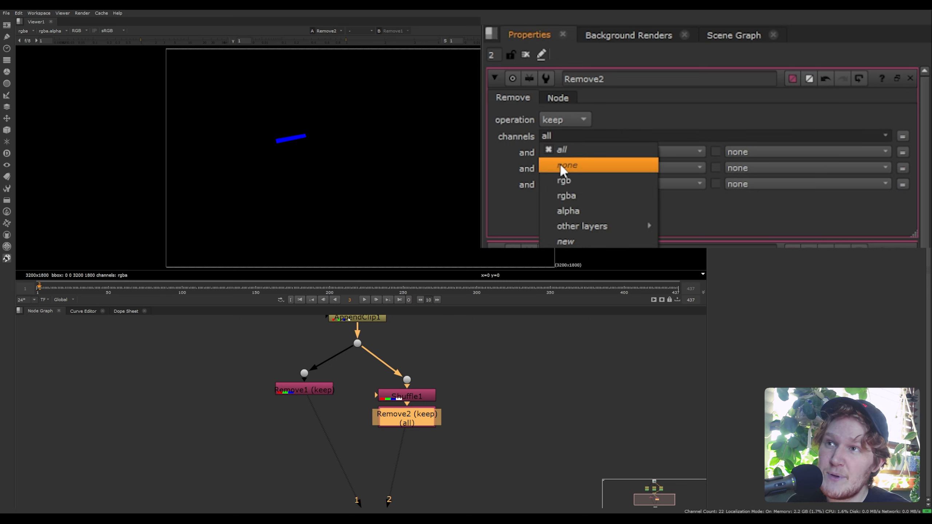
pyautogui.click(564, 181)
pyautogui.click(654, 135)
pyautogui.click(691, 135)
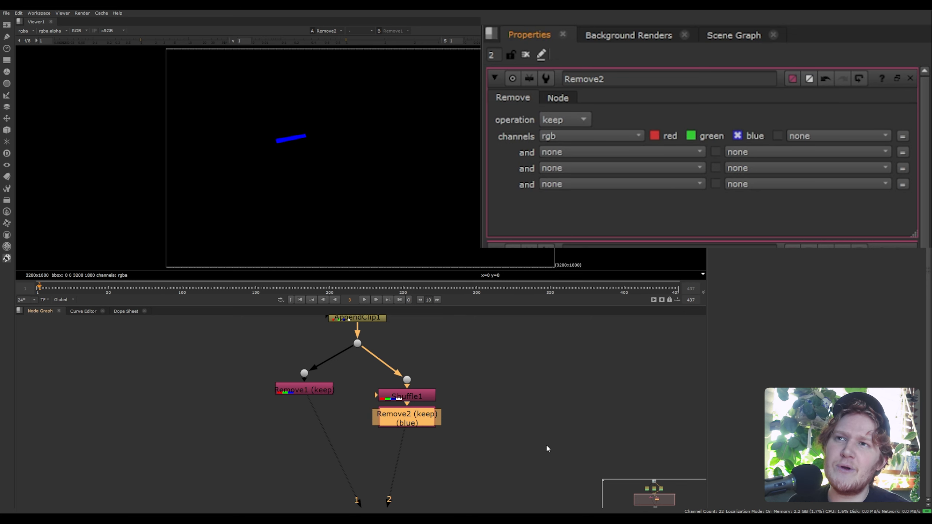
# View the output of the rgb branch's Remove node and that of the matte branch's Remove node.
pyautogui.moveTo(462, 439); pyautogui.dragTo(540, 410, button='middle')
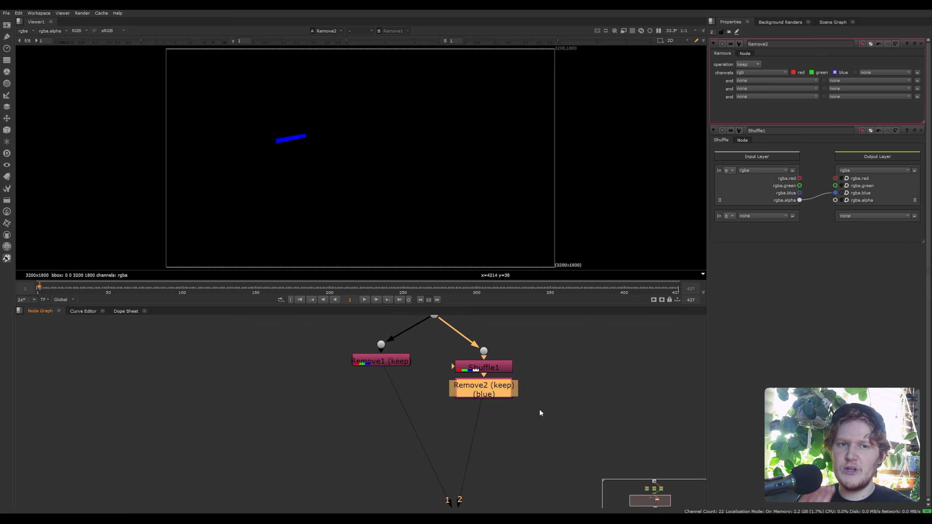
pyautogui.click(391, 358)
pyautogui.press('1')
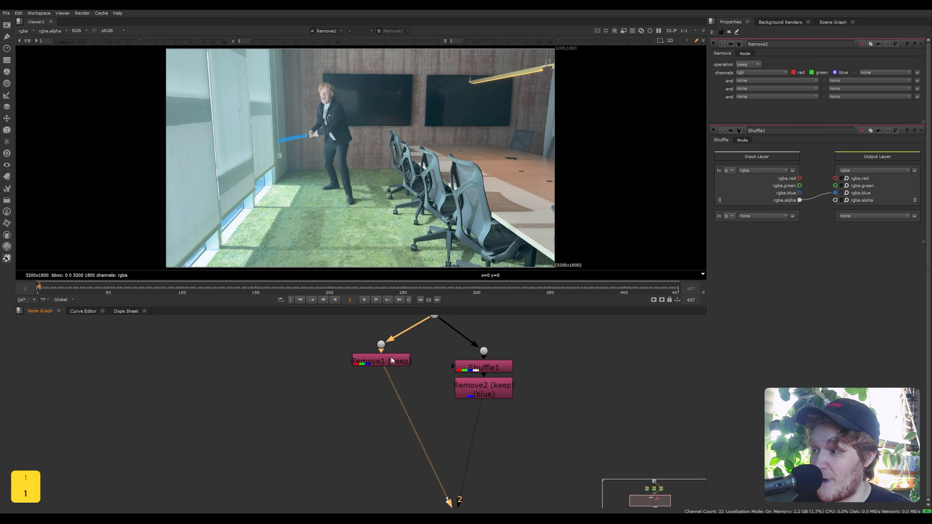
pyautogui.click(511, 390)
pyautogui.press('1')
# Add a CopyCat node below both branches, connecting Input to the rgb Remove node and GroundTruth to the blue-only Remove node.
pyautogui.scroll(-4, 526, 410)
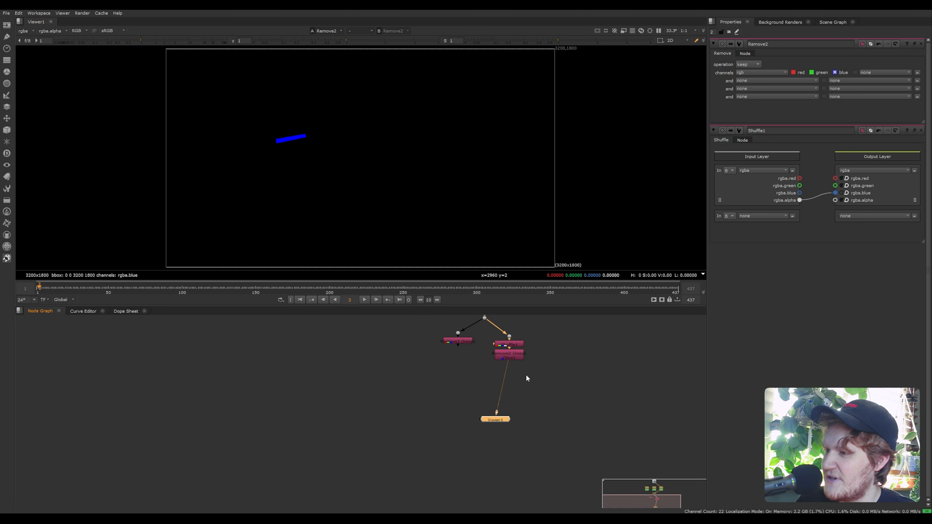
pyautogui.press('Tab')
pyautogui.write('c')
pyautogui.press('Down')
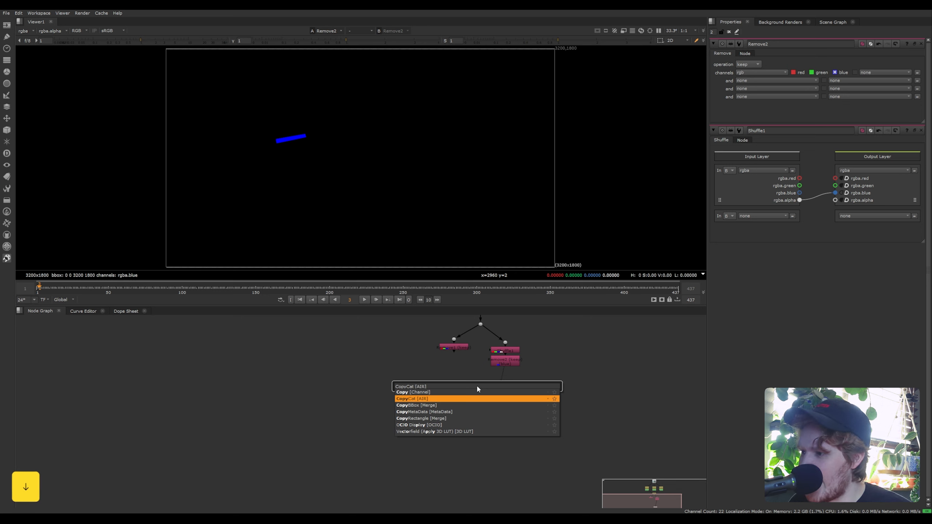
pyautogui.press('Return')
pyautogui.moveTo(494, 369); pyautogui.dragTo(454, 348)
pyautogui.moveTo(478, 392); pyautogui.dragTo(559, 402)
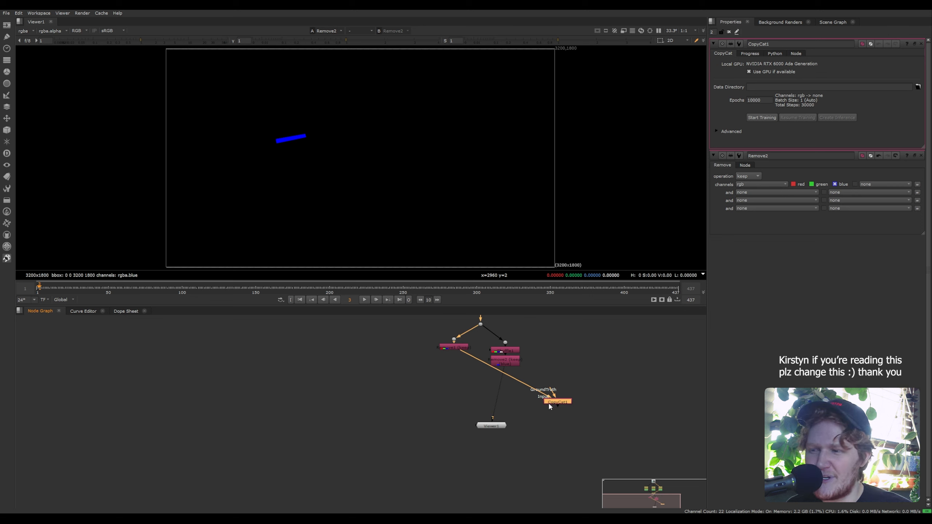
pyautogui.moveTo(549, 406); pyautogui.dragTo(505, 362)
pyautogui.moveTo(545, 402); pyautogui.dragTo(484, 390)
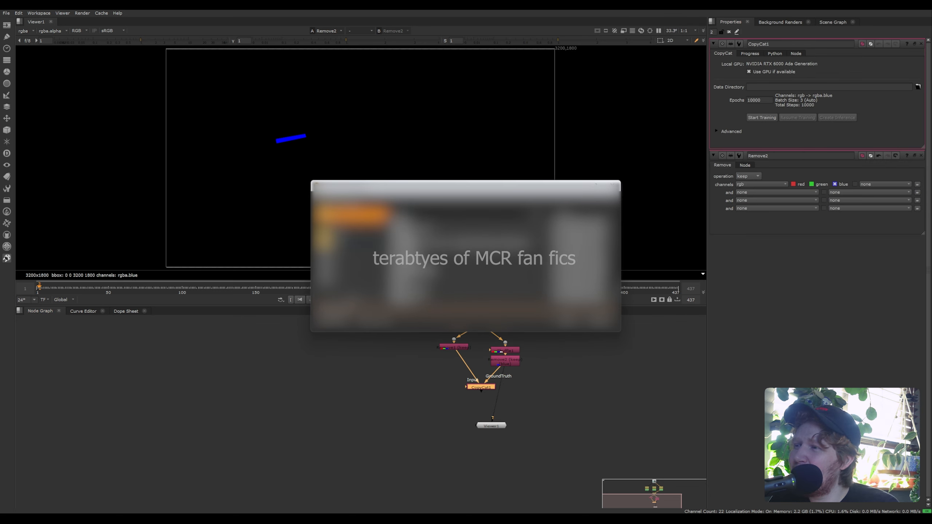
# Create a Desktop folder named lightsabercopycqatat and set it as the CopyCat node's data directory.
pyautogui.click(322, 202)
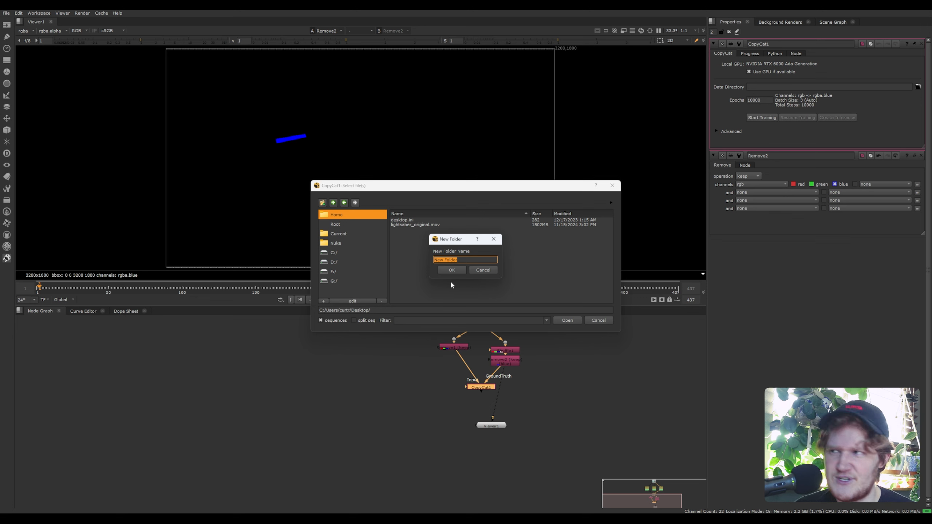
pyautogui.write('lightsaber')
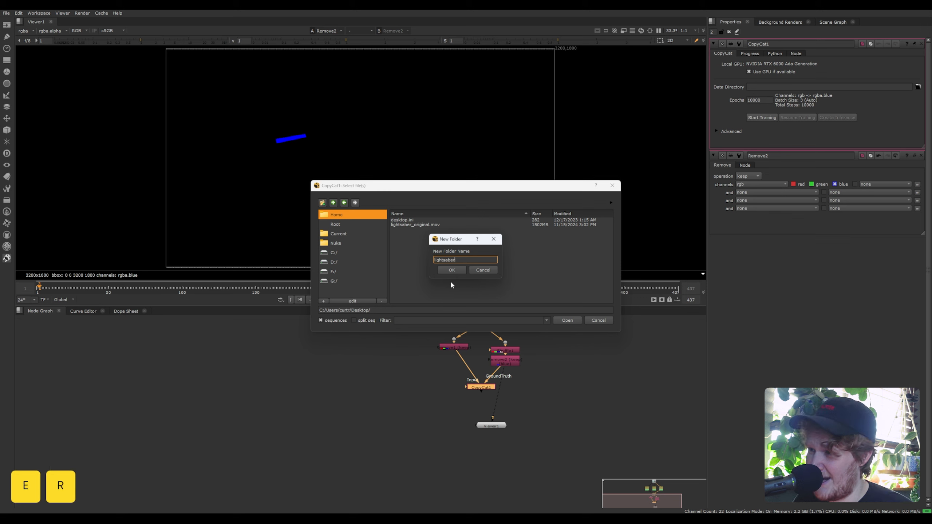
pyautogui.write('copycatdata')
pyautogui.press('Return')
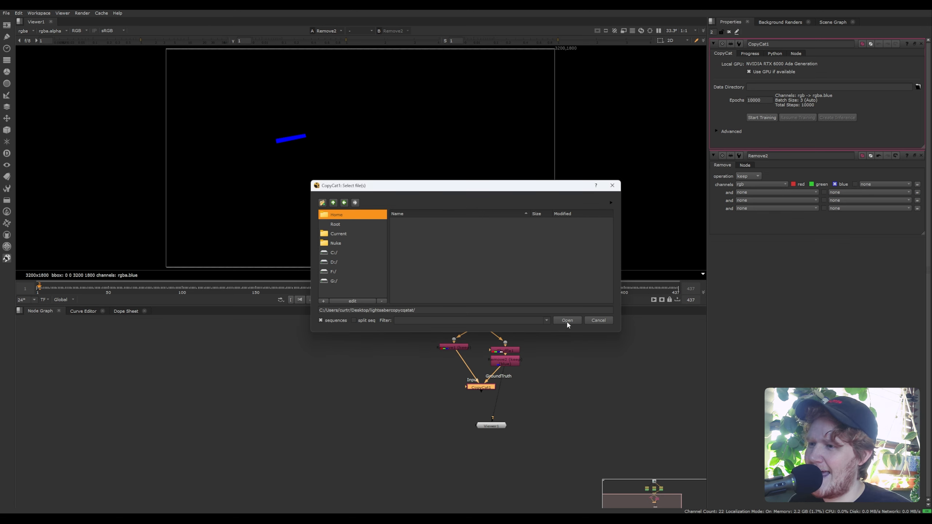
pyautogui.click(567, 320)
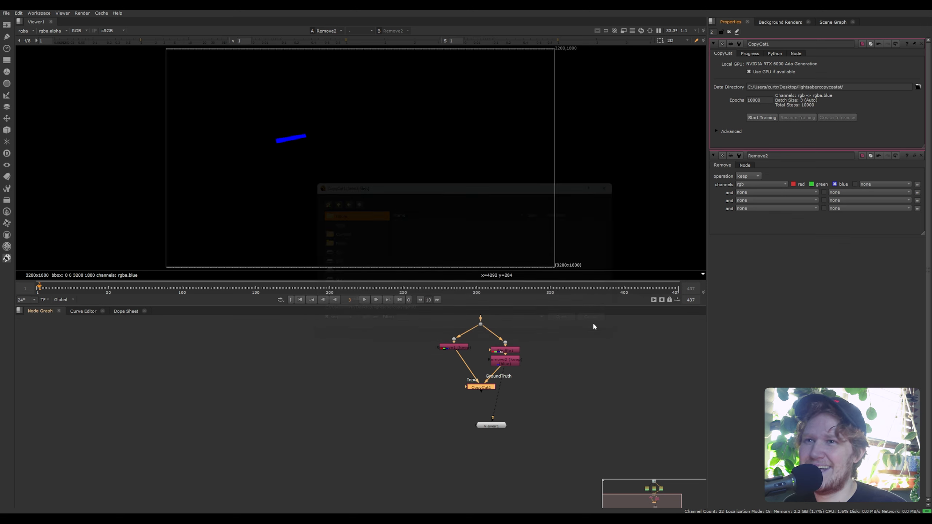
# Look through the Initial Weights choices in CopyCat's advanced settings and start the training with the existing settings.
pyautogui.click(717, 131)
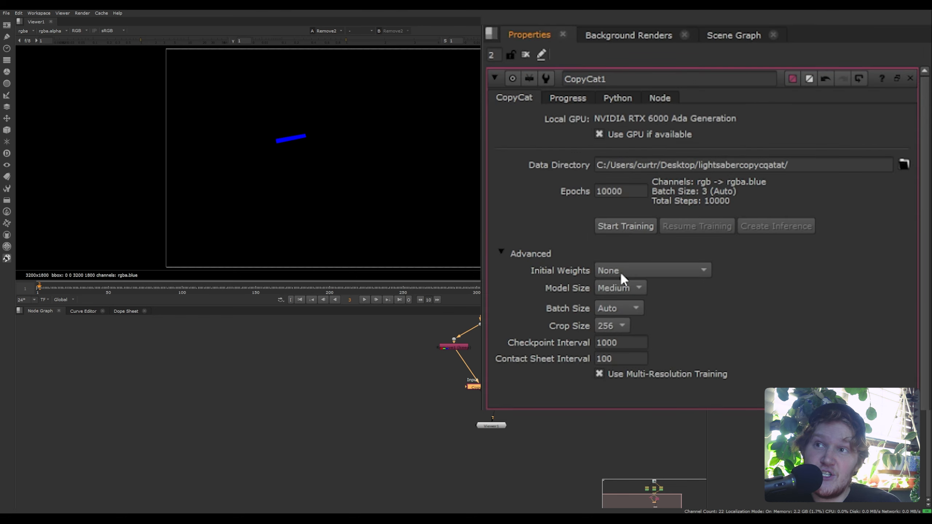
pyautogui.click(759, 140)
pyautogui.moveTo(634, 348)
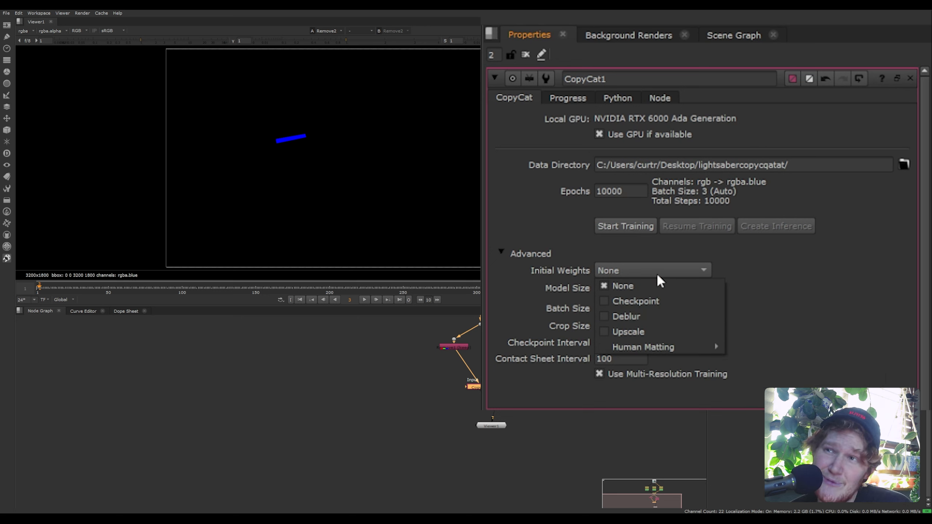
pyautogui.click(501, 252)
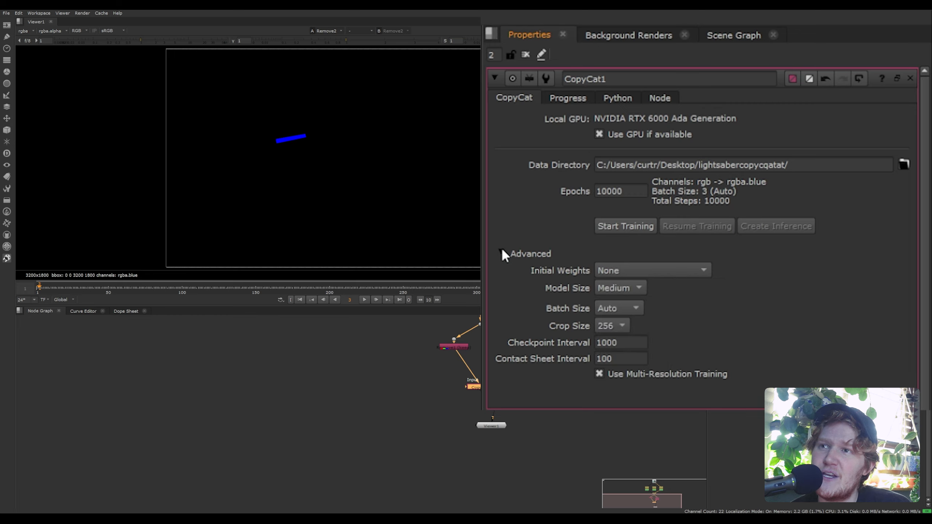
pyautogui.click(501, 253)
pyautogui.click(601, 226)
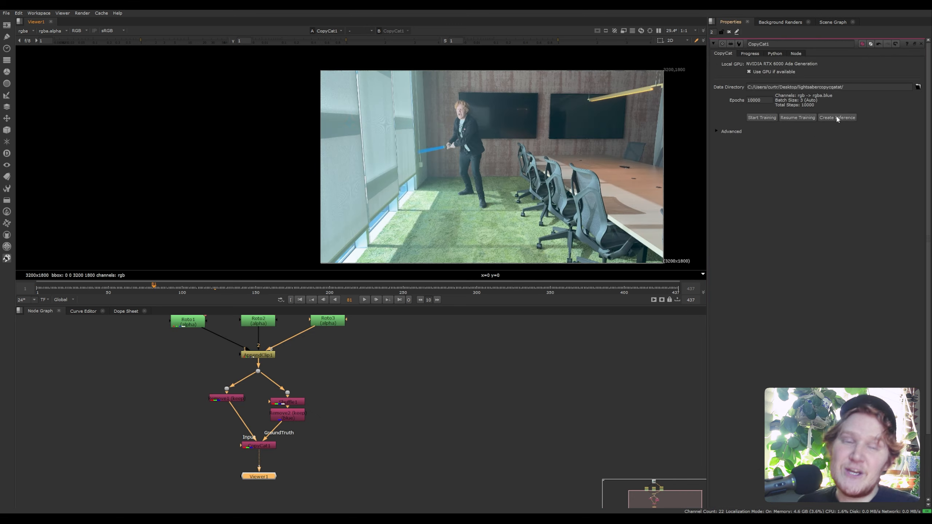
# Create an Inference node from the trained CopyCat and place it in the empty area beside the training tree.
pyautogui.click(837, 118)
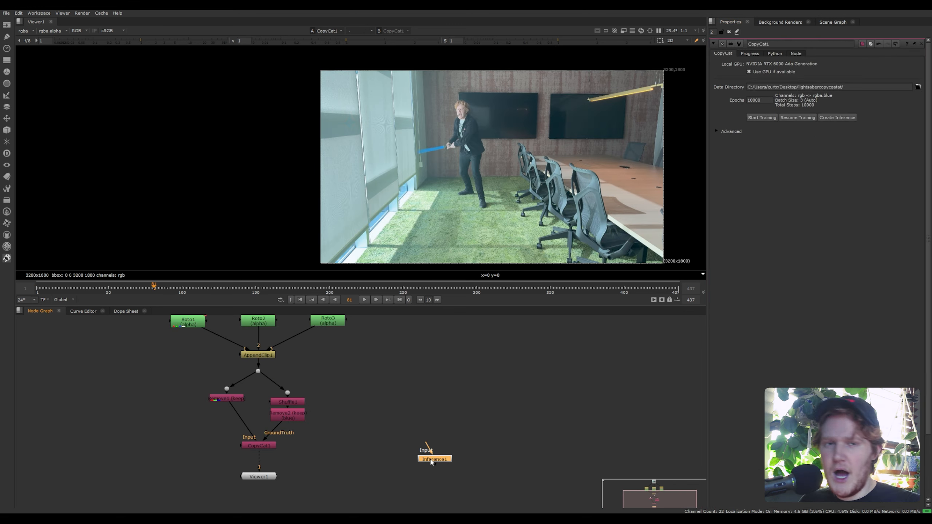
pyautogui.click(533, 368)
pyautogui.moveTo(559, 387); pyautogui.dragTo(417, 430, button='middle')
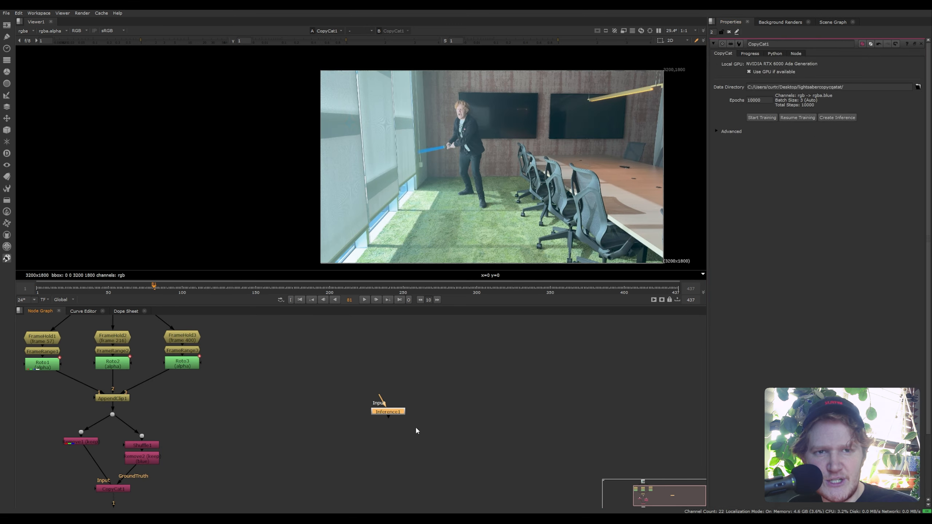
pyautogui.moveTo(392, 413); pyautogui.dragTo(384, 375)
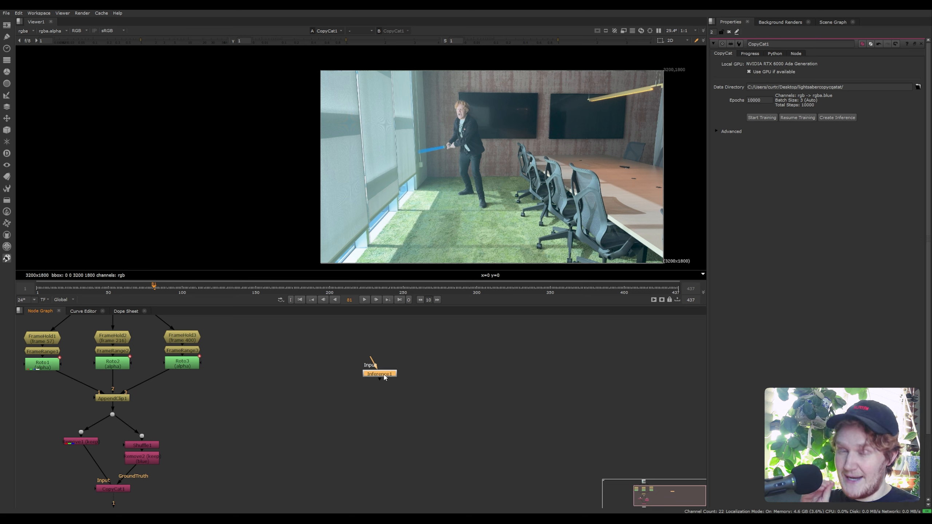
pyautogui.scroll(-2, 380, 411)
pyautogui.moveTo(367, 391)
pyautogui.mouseDown()
pyautogui.moveTo(234, 326)
pyautogui.moveTo(363, 382)
pyautogui.mouseUp()
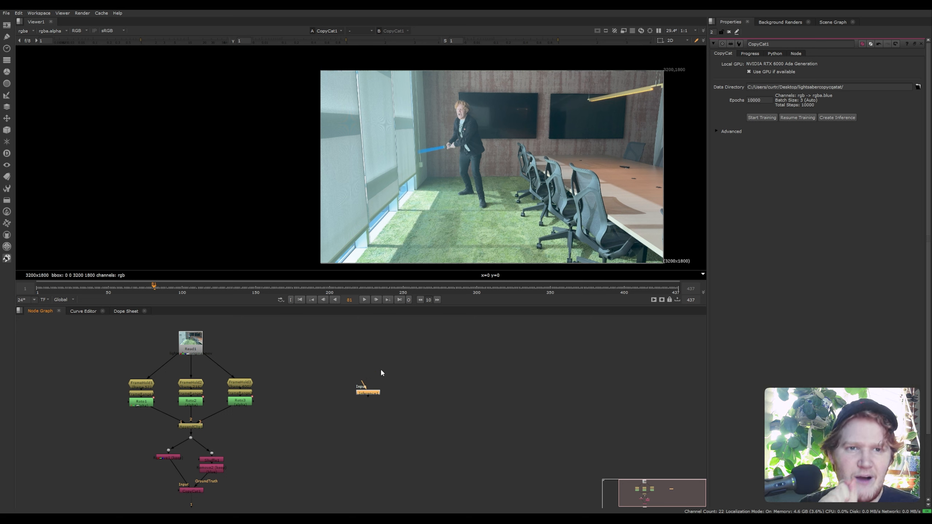
# Duplicate the original footage's Read node and arrange the copy above the Inference node.
pyautogui.click(190, 343)
pyautogui.hotkey('ctrl', 'c')
pyautogui.hotkey('ctrl', 'v')
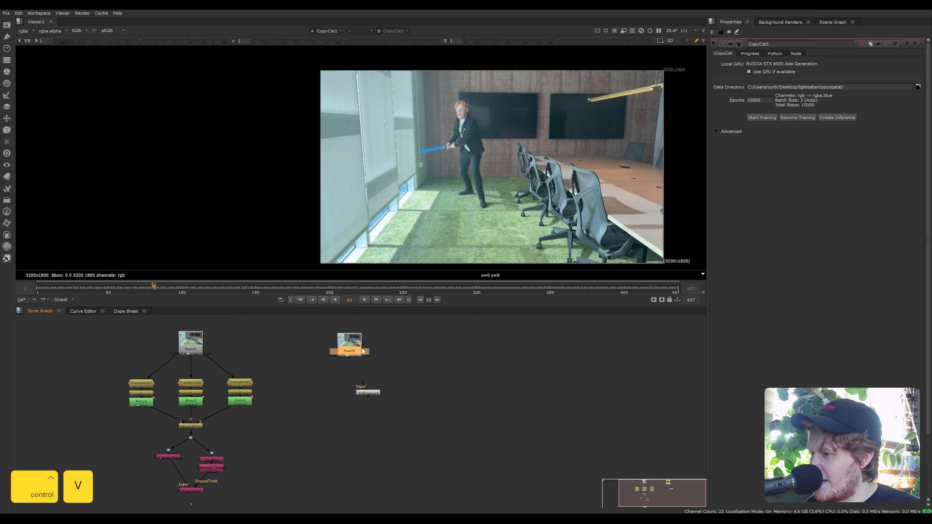
pyautogui.moveTo(361, 346); pyautogui.dragTo(426, 356)
pyautogui.moveTo(373, 390); pyautogui.dragTo(447, 391)
# View the copied Read node and examine the lightsaber blade closely on a late frame of the clip.
pyautogui.click(420, 355)
pyautogui.press('1')
pyautogui.click(378, 339)
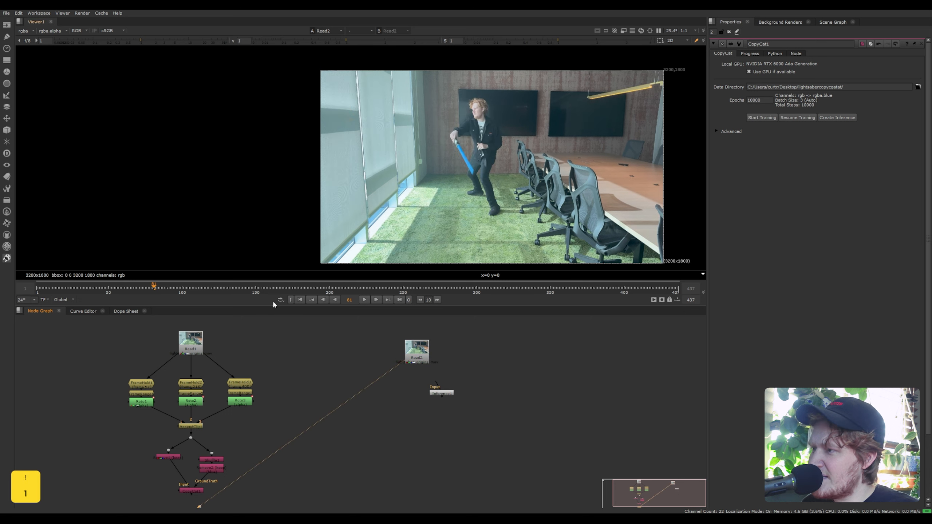
pyautogui.moveTo(265, 289); pyautogui.dragTo(600, 285)
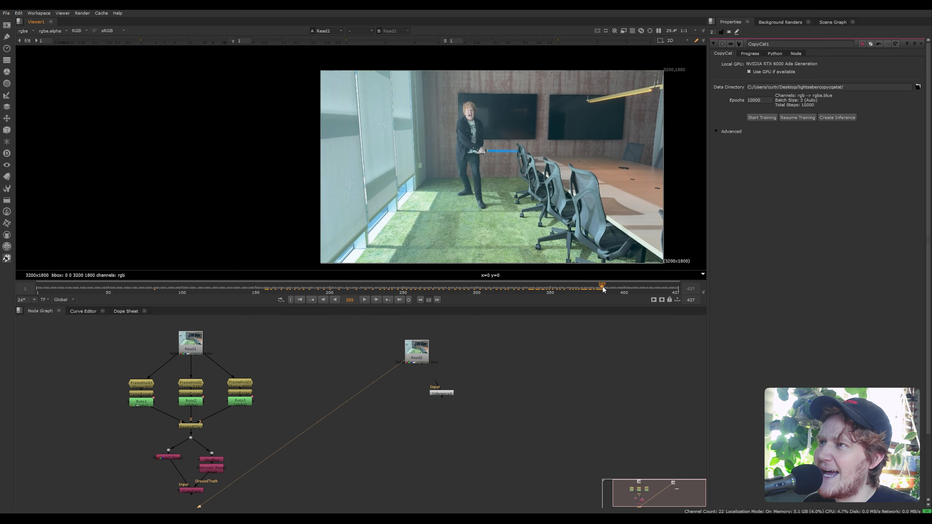
pyautogui.scroll(4, 493, 122)
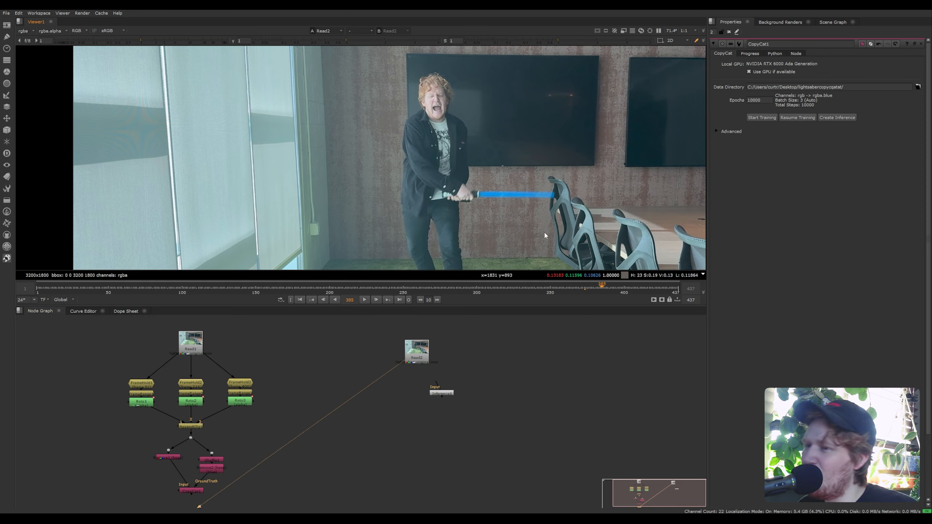
pyautogui.scroll(3, 521, 227)
# Connect the Inference node's input to the copied Read node and view the generated matte.
pyautogui.moveTo(436, 382); pyautogui.dragTo(416, 354)
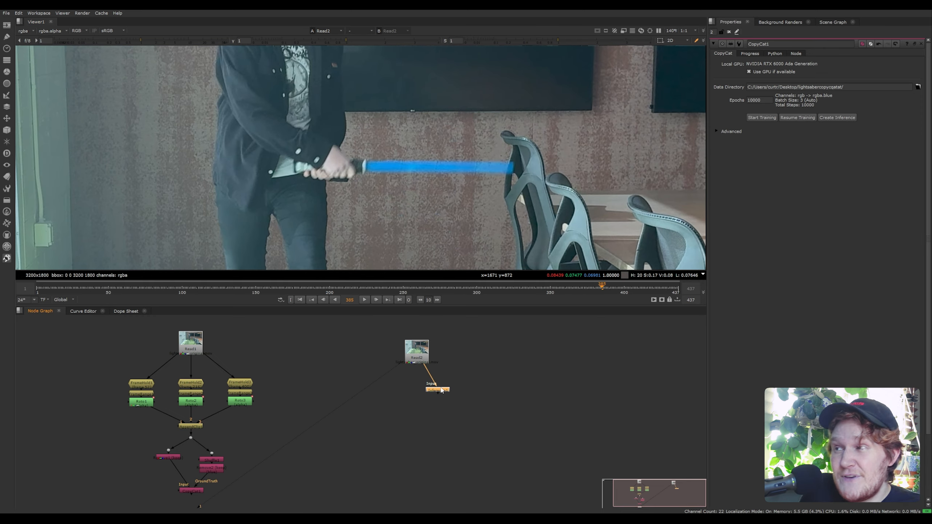
pyautogui.press('1')
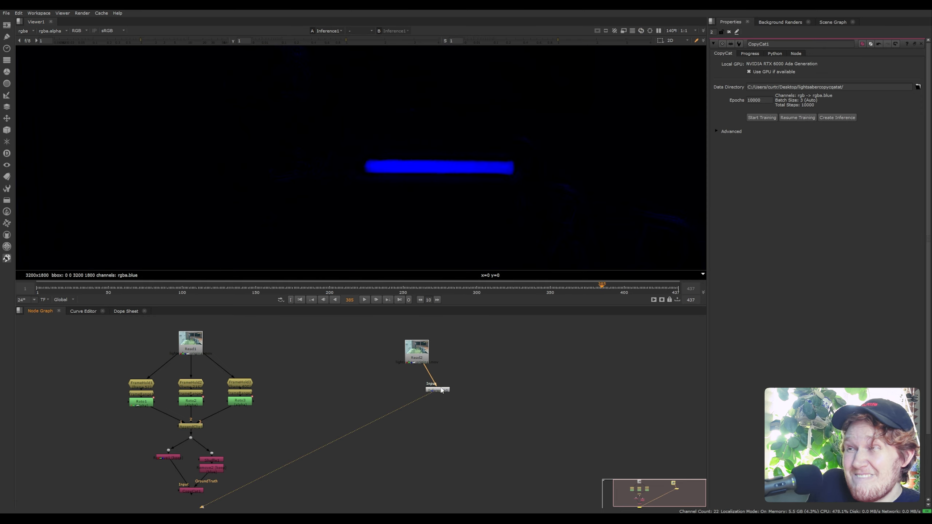
pyautogui.scroll(-5, 416, 232)
pyautogui.scroll(2, 316, 204)
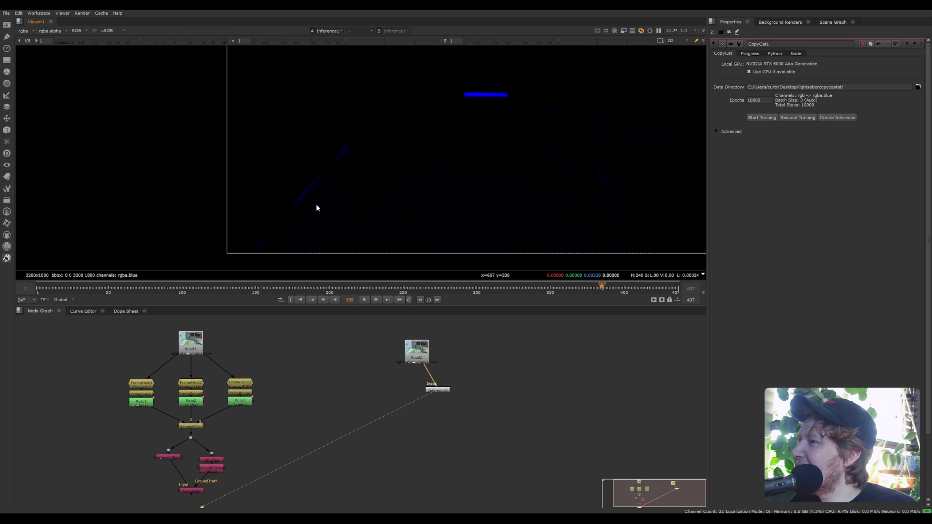
# Try a Grade on the inference matte with its whitepoint at 0.006 to examine faint noise, and delete that Grade.
pyautogui.press('g')
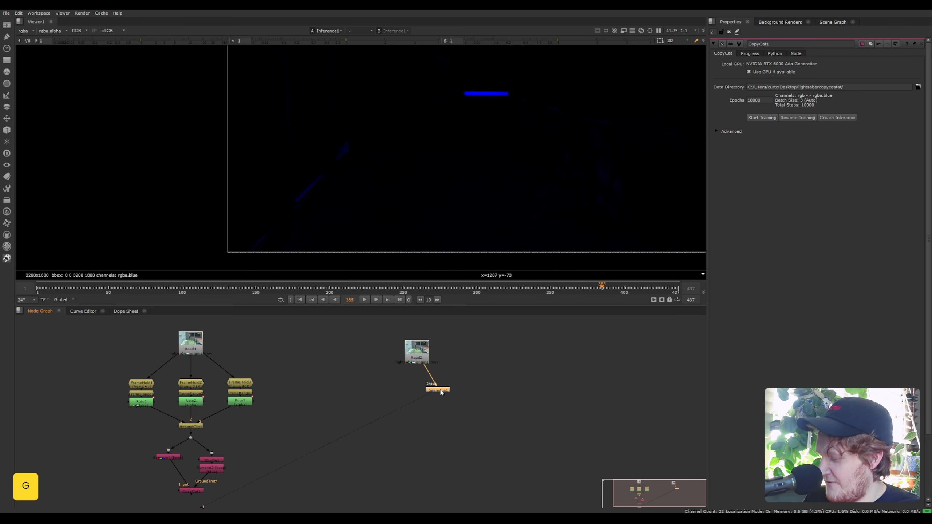
pyautogui.moveTo(827, 85); pyautogui.dragTo(800, 80)
pyautogui.moveTo(467, 187); pyautogui.dragTo(428, 207, button='middle')
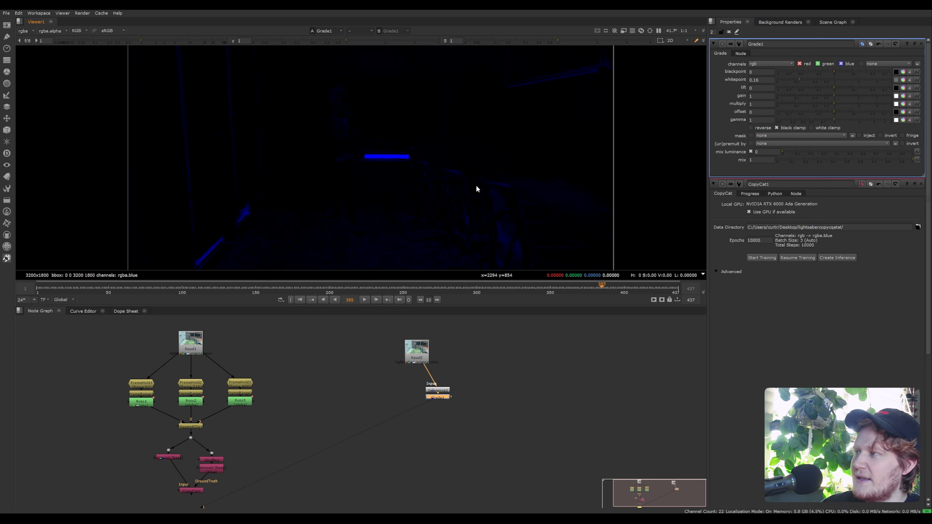
pyautogui.scroll(4, 489, 194)
pyautogui.scroll(1, 418, 183)
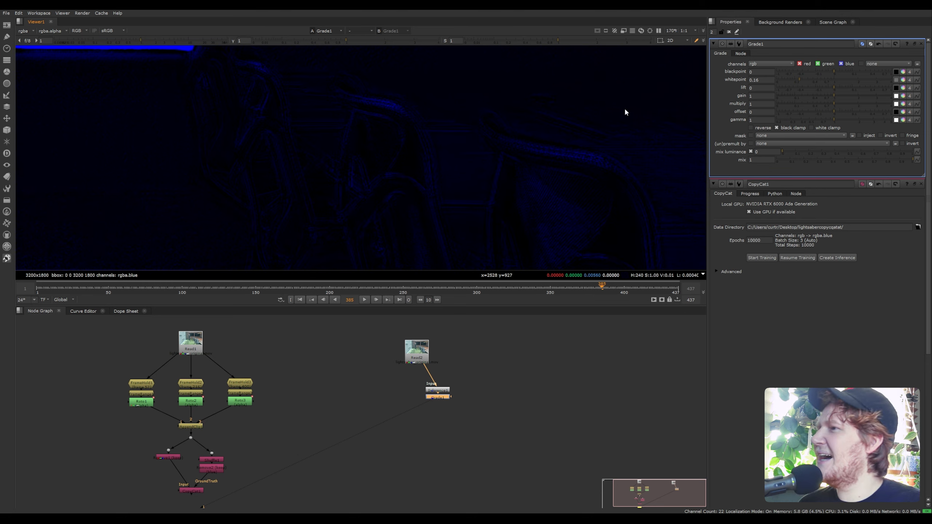
pyautogui.moveTo(794, 81); pyautogui.dragTo(780, 79)
pyautogui.scroll(-6, 405, 194)
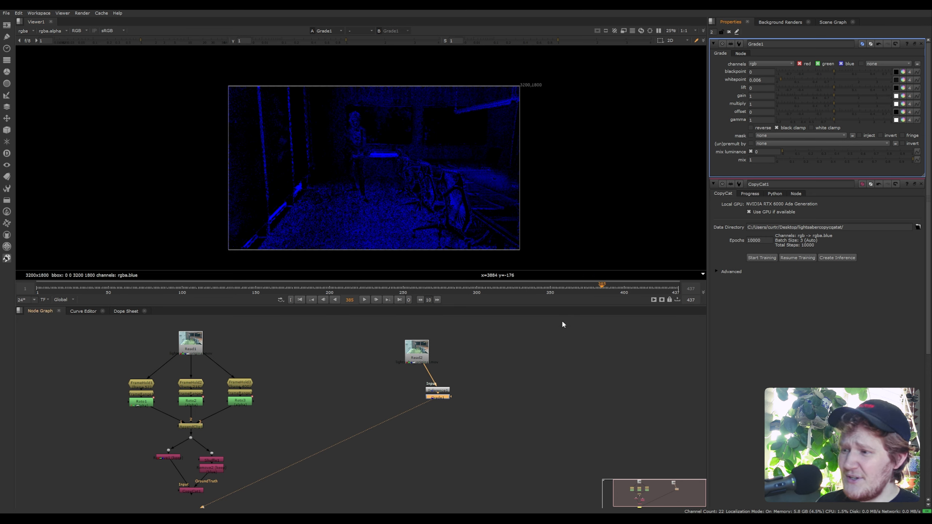
pyautogui.press('Delete')
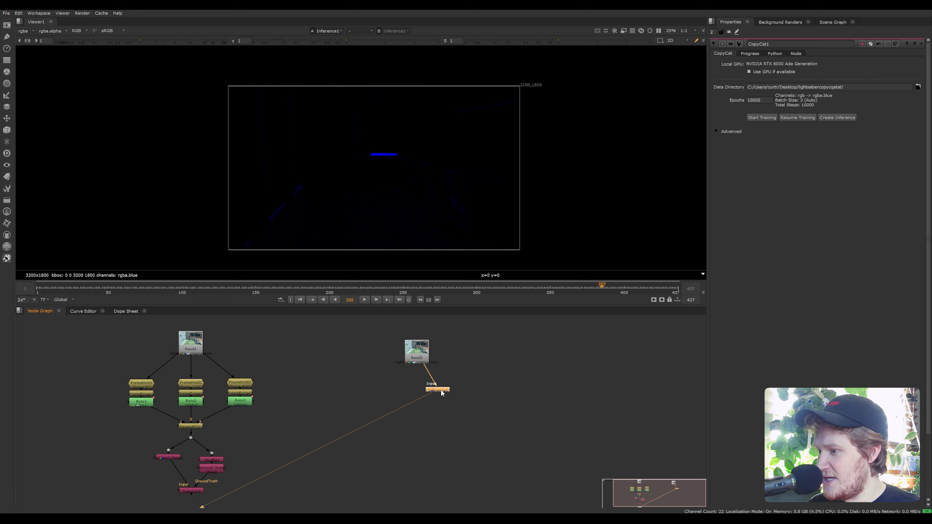
# Insert a Grade after the Inference node with its blackpoint at 0.26 and inspect the matte on frame 172.
pyautogui.press('g')
pyautogui.scroll(4, 256, 189)
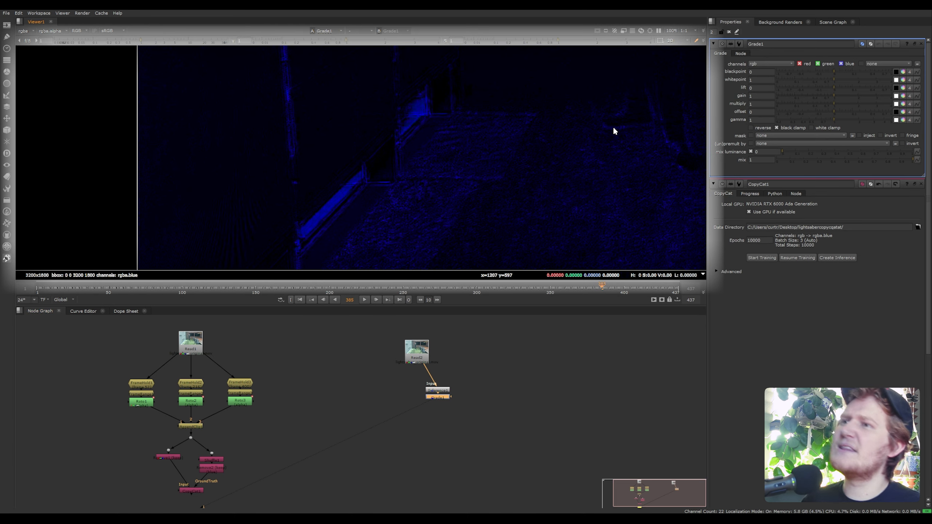
pyautogui.moveTo(833, 70); pyautogui.dragTo(858, 71)
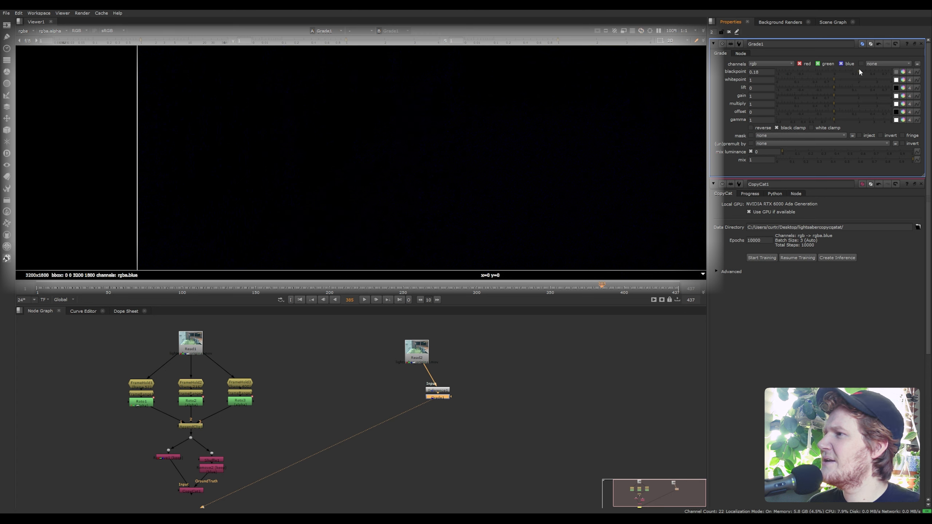
pyautogui.press('f')
pyautogui.click(288, 288)
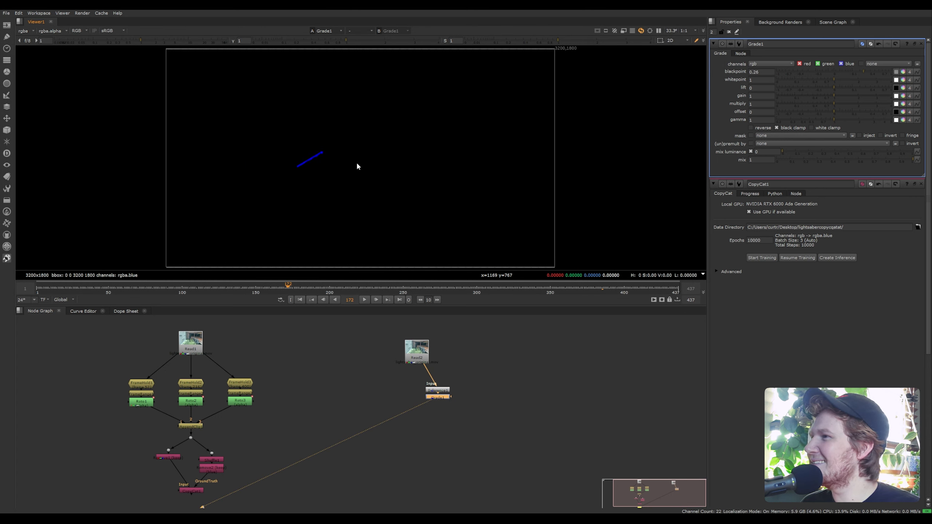
pyautogui.scroll(2, 309, 174)
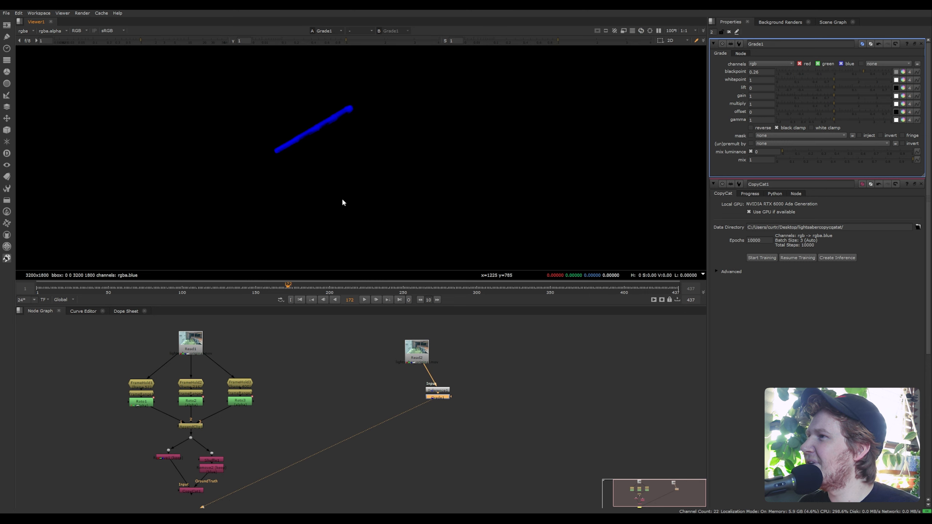
# Set the Grade's whitepoint to 0.31 and check the matte on other frames, including 215 and 376.
pyautogui.click(832, 79)
pyautogui.moveTo(832, 80); pyautogui.dragTo(808, 81)
pyautogui.scroll(-2, 339, 155)
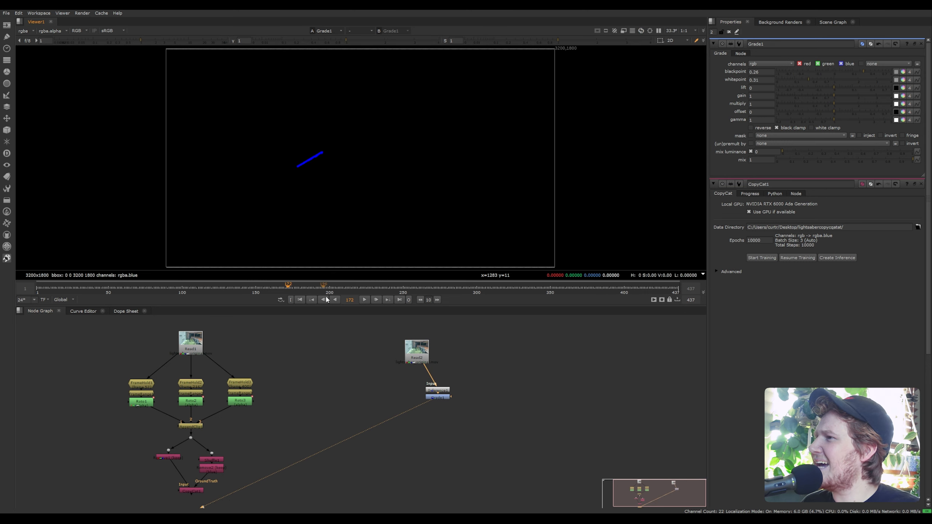
pyautogui.click(352, 286)
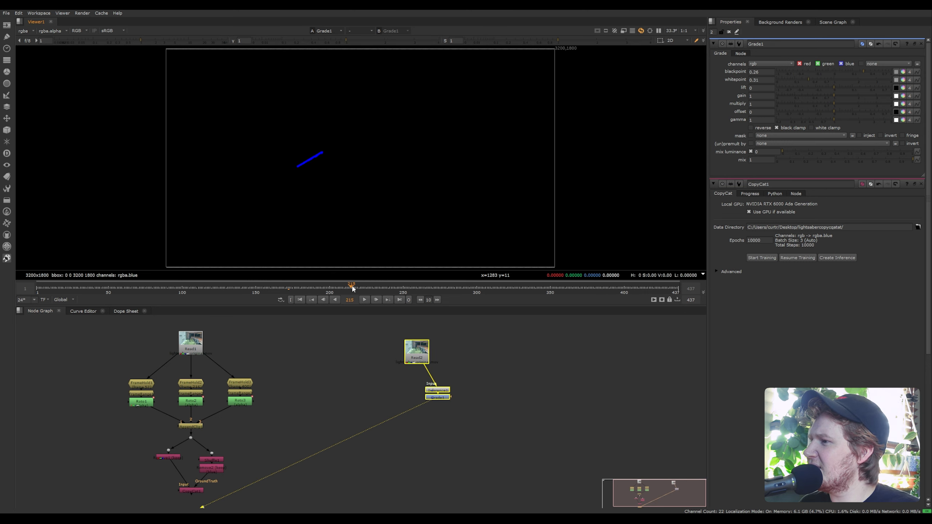
pyautogui.click(589, 289)
# Merge the graded Inference matte over the copied Read footage and view the composite closely on a frame showing the blade.
pyautogui.moveTo(479, 418); pyautogui.dragTo(396, 372)
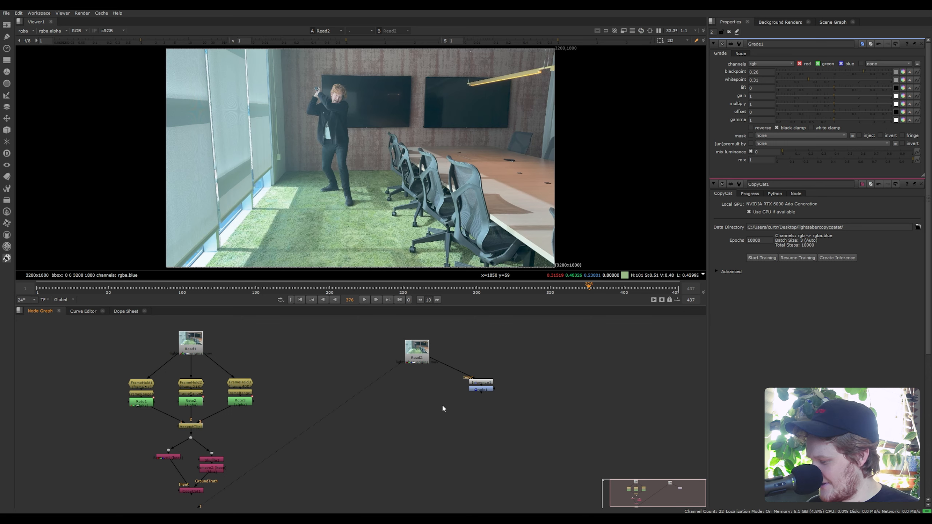
pyautogui.press('m')
pyautogui.moveTo(441, 403); pyautogui.dragTo(417, 350)
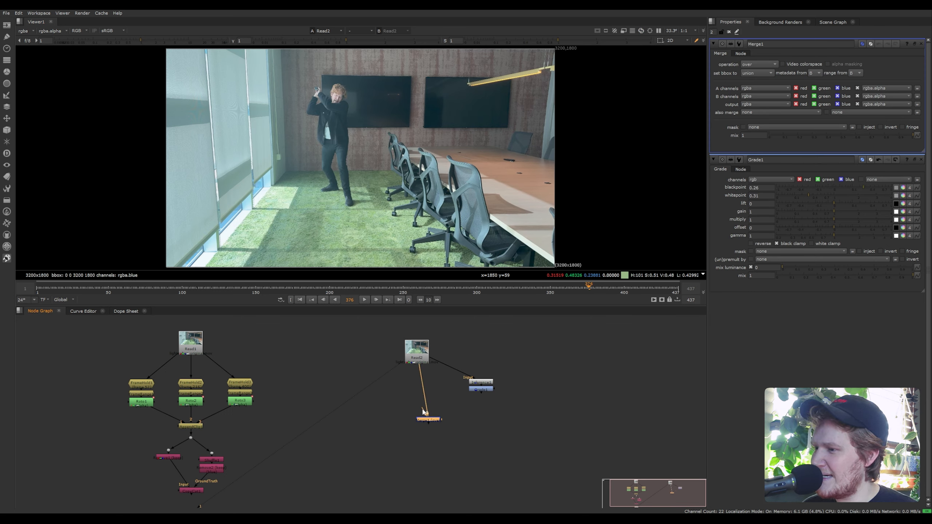
pyautogui.moveTo(435, 416); pyautogui.dragTo(479, 392)
pyautogui.press('1')
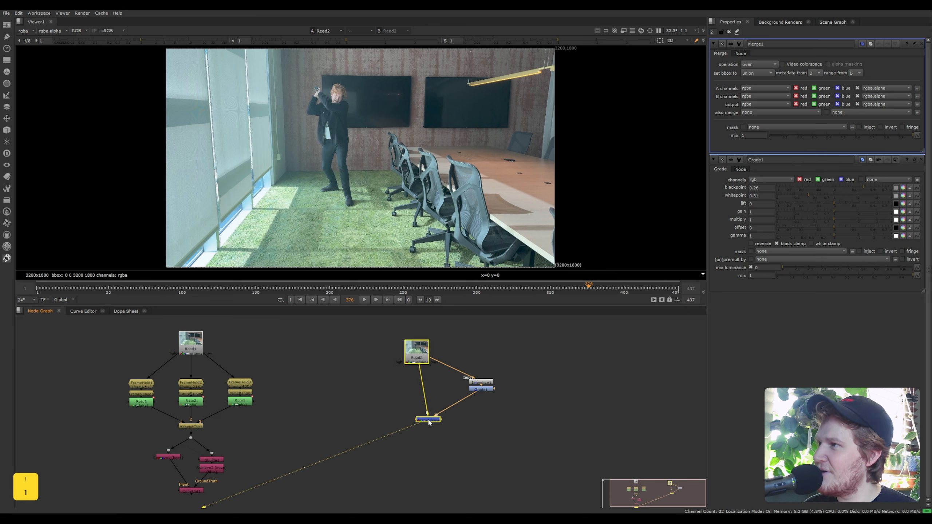
pyautogui.click(452, 287)
pyautogui.scroll(2, 343, 89)
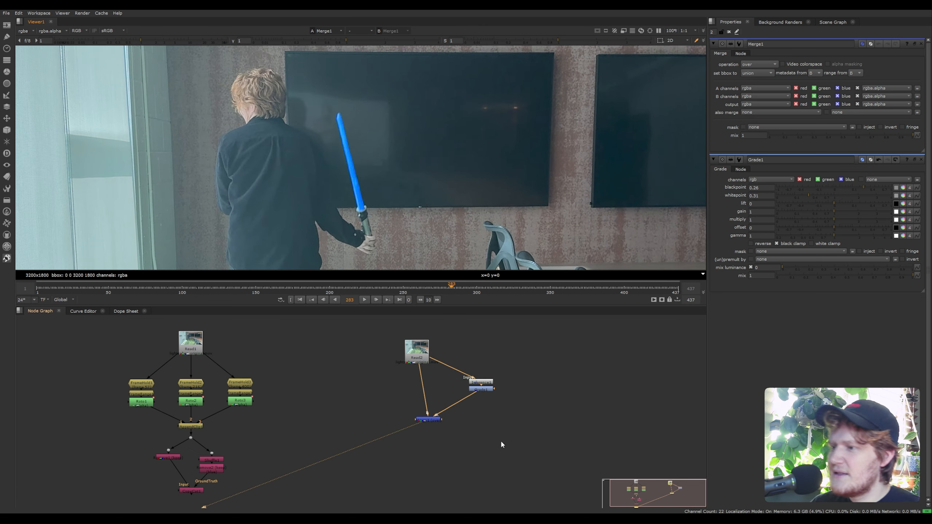
# Insert a Shuffle after the Grade that routes the blue channel into the red and green outputs as well.
pyautogui.click(483, 391)
pyautogui.press('Tab')
pyautogui.write('shuf')
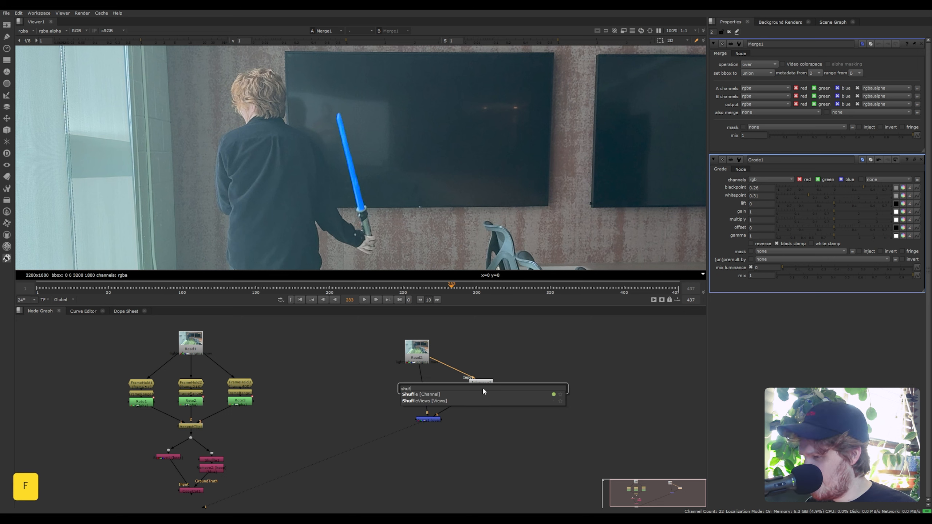
pyautogui.press('Down')
pyautogui.press('Return')
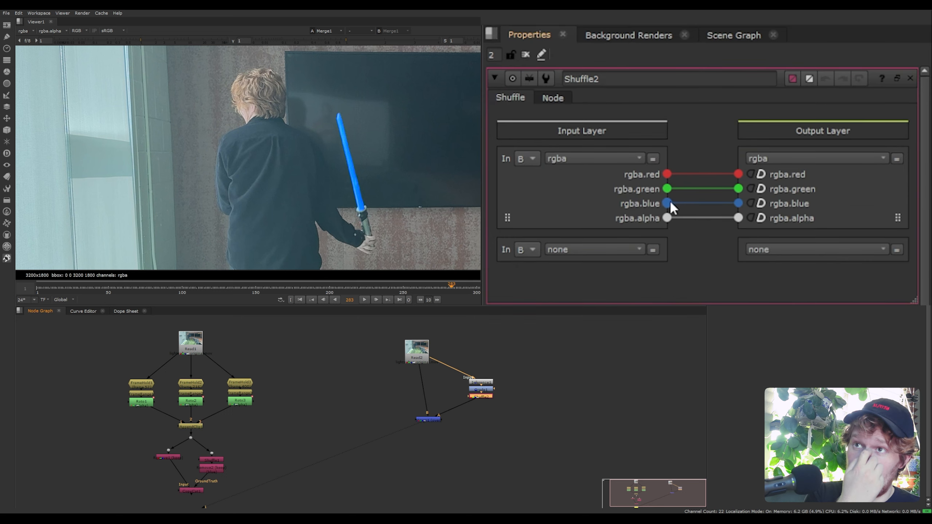
pyautogui.moveTo(800, 106); pyautogui.dragTo(834, 91)
pyautogui.moveTo(666, 203); pyautogui.dragTo(738, 189)
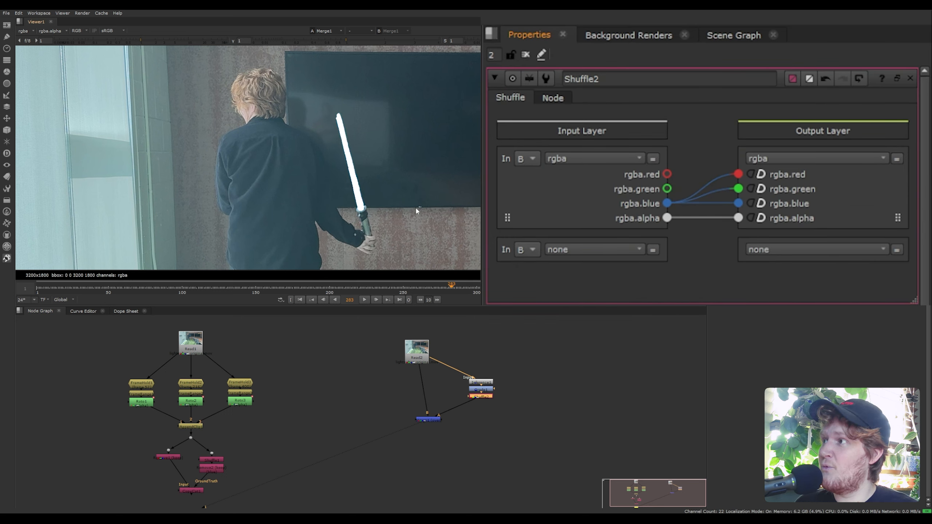
# Add a Glow after the Shuffle and move the Merge, Shuffle and Glow down to leave space below the Grade.
pyautogui.moveTo(427, 419); pyautogui.dragTo(419, 422)
pyautogui.click(485, 395)
pyautogui.press('Tab')
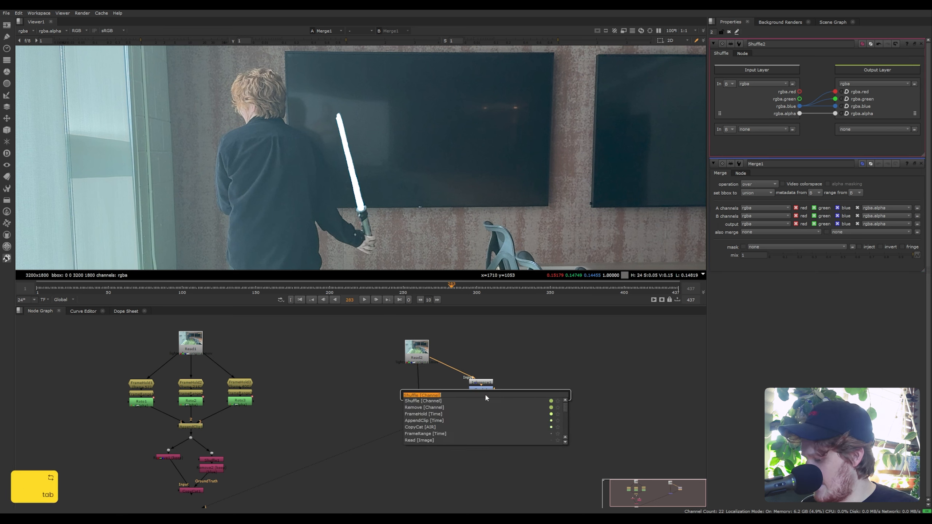
pyautogui.write('glow')
pyautogui.press('Return')
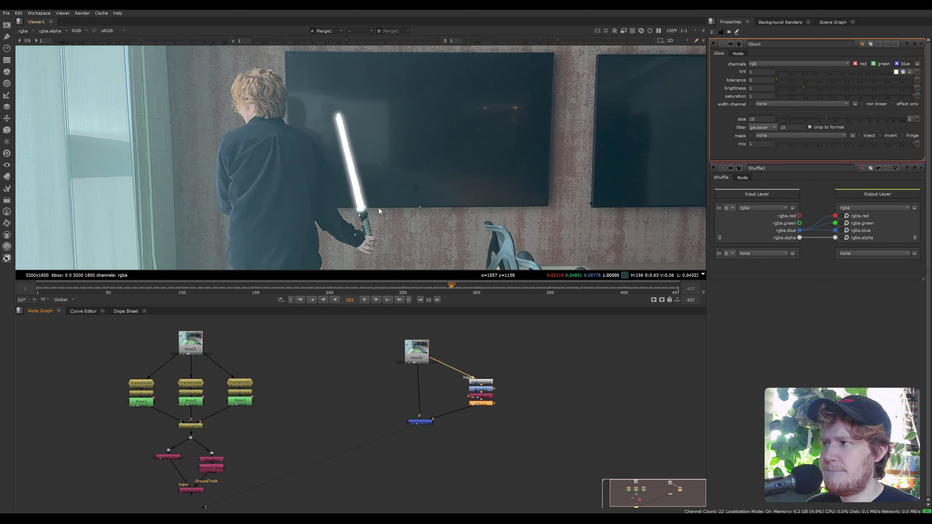
pyautogui.click(288, 286)
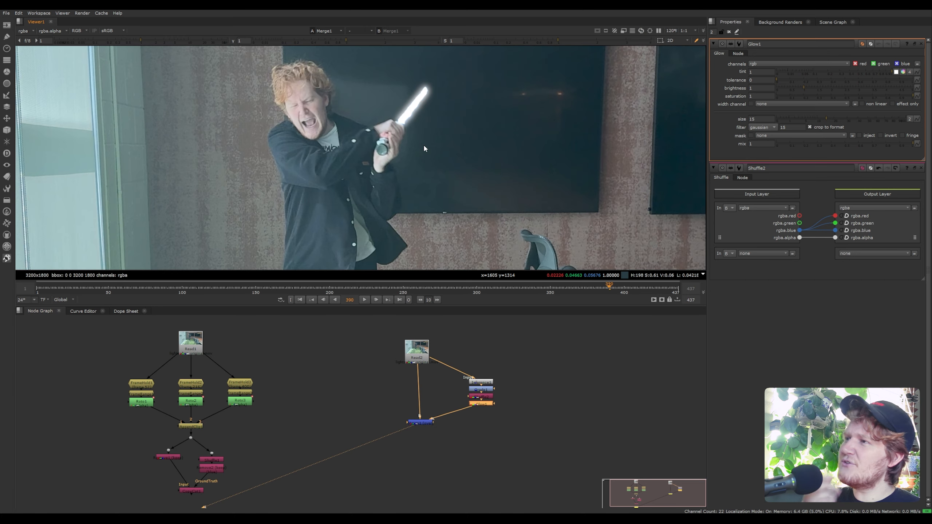
pyautogui.moveTo(424, 424); pyautogui.dragTo(420, 450)
pyautogui.moveTo(541, 433)
pyautogui.mouseDown()
pyautogui.moveTo(453, 393)
pyautogui.moveTo(487, 430)
pyautogui.mouseUp()
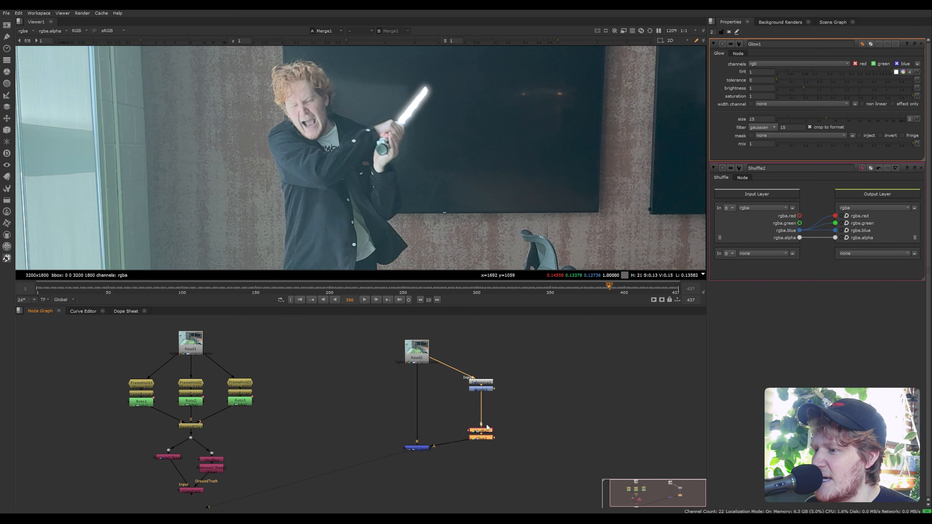
# Try a FilterErode after the Grade, applied to all channels with a size of 4.
pyautogui.click(489, 391)
pyautogui.press('Tab')
pyautogui.write('erode')
pyautogui.press('Down')
pyautogui.press('Down')
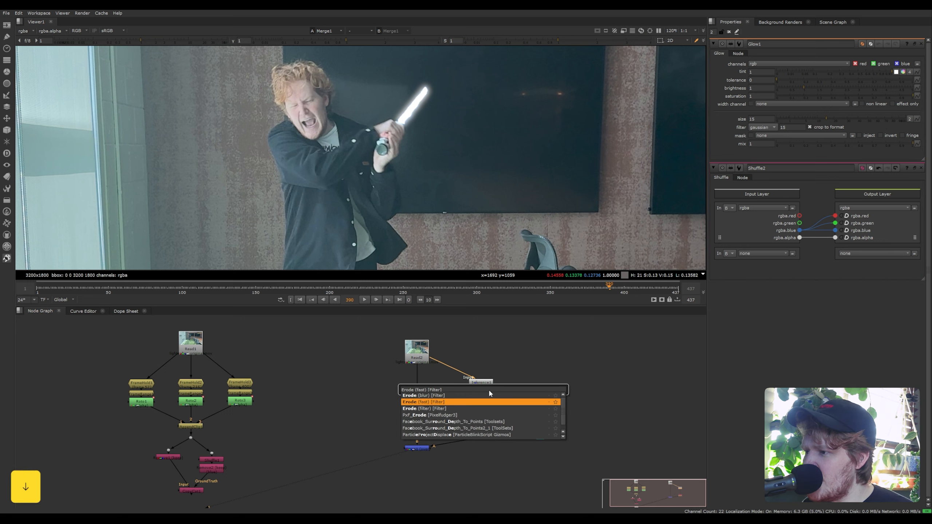
pyautogui.press('Return')
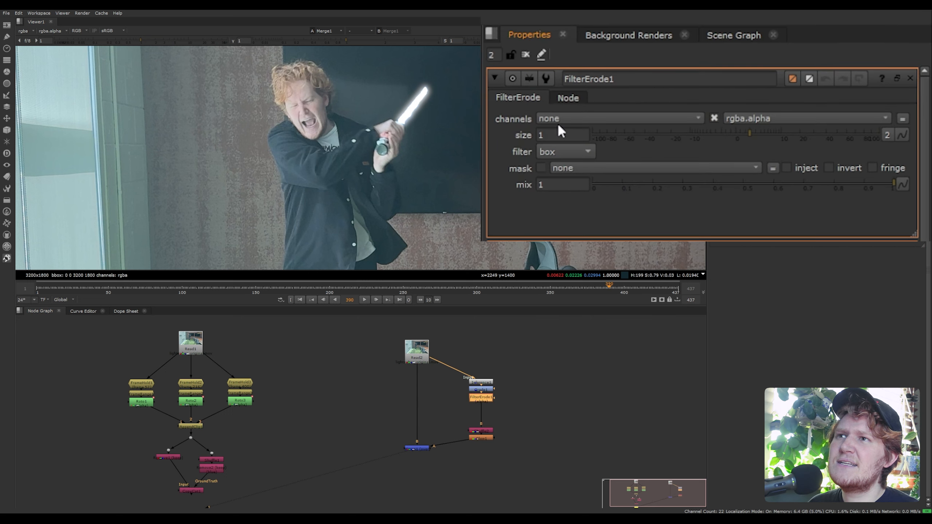
pyautogui.click(558, 122)
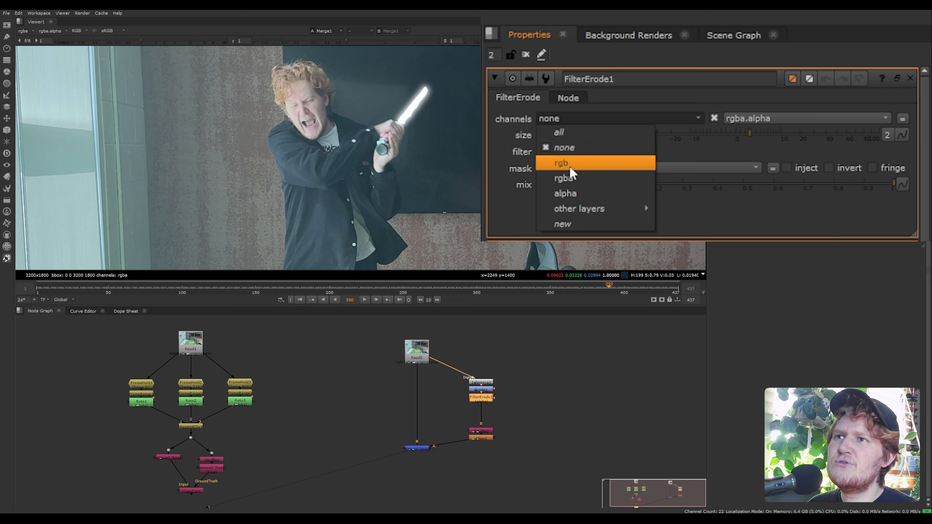
pyautogui.click(561, 130)
pyautogui.moveTo(754, 132); pyautogui.dragTo(765, 133)
# Duplicate the FilterErode, try a size of -4 on the first one, and delete both erode nodes.
pyautogui.click(479, 398)
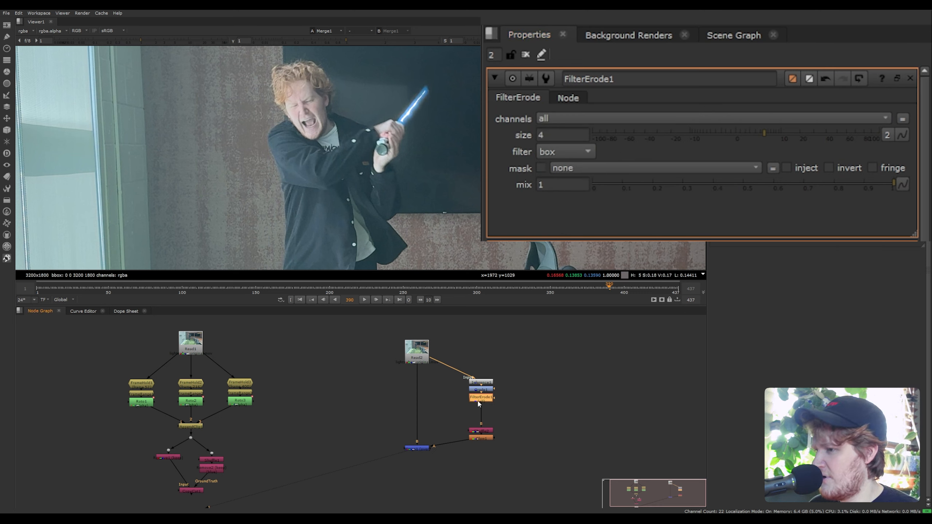
pyautogui.hotkey('ctrl', 'c')
pyautogui.hotkey('ctrl', 'v')
pyautogui.write('-4')
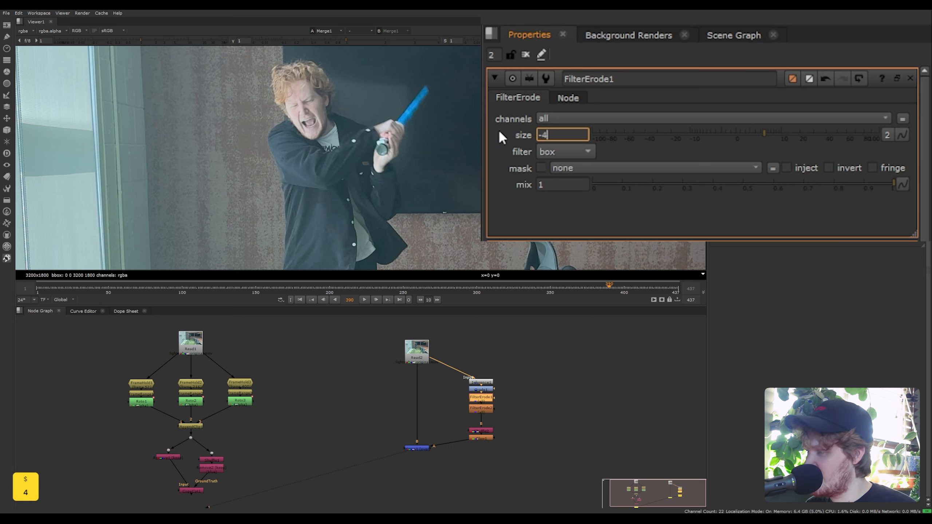
pyautogui.press('Return')
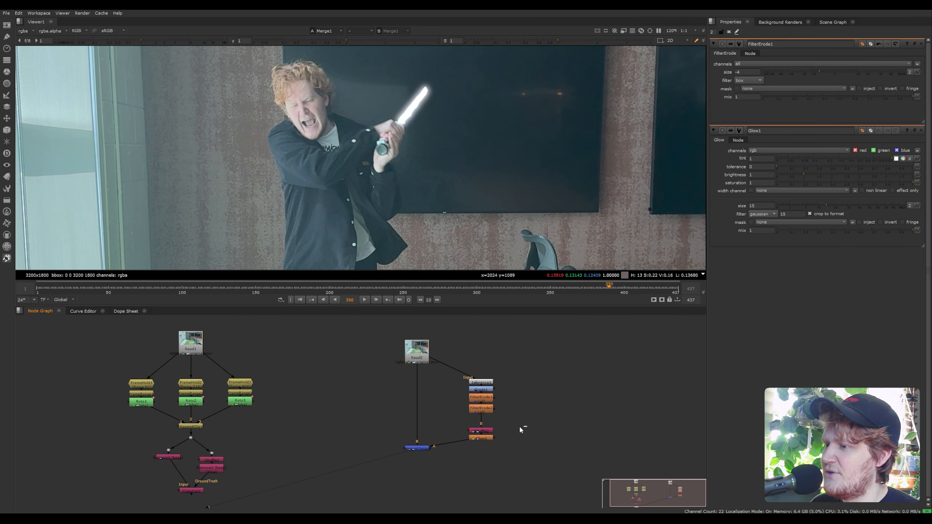
pyautogui.press('Delete')
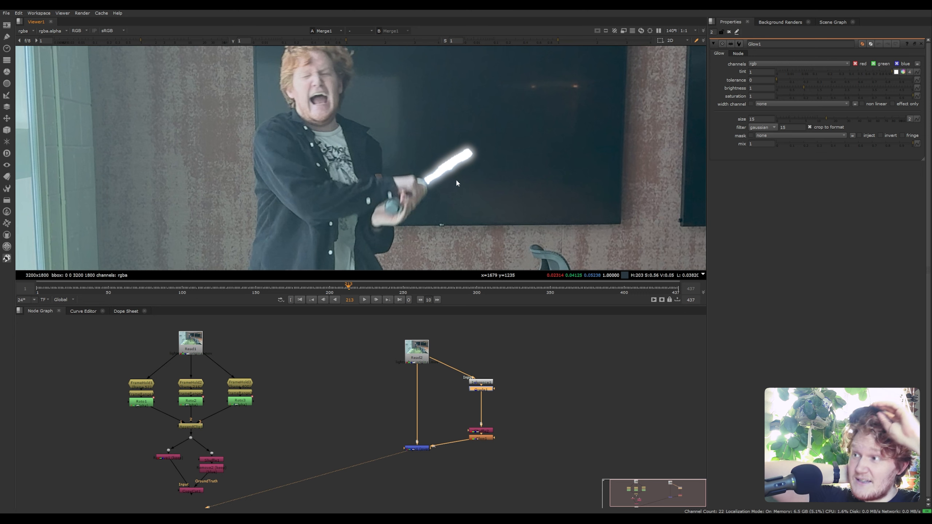
# Tint the Glow pure blue with red 0, green 0 and blue 1, and inspect the blade on frame 368.
pyautogui.click(577, 288)
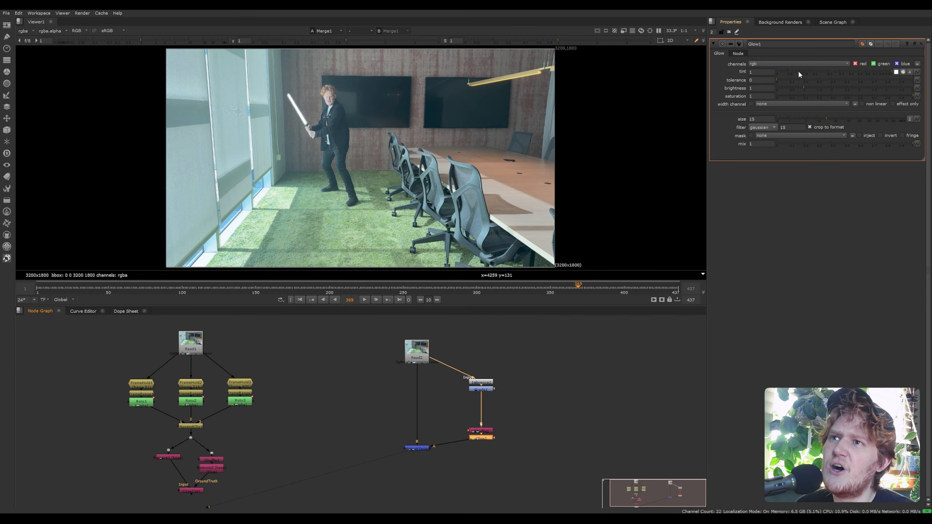
pyautogui.click(902, 71)
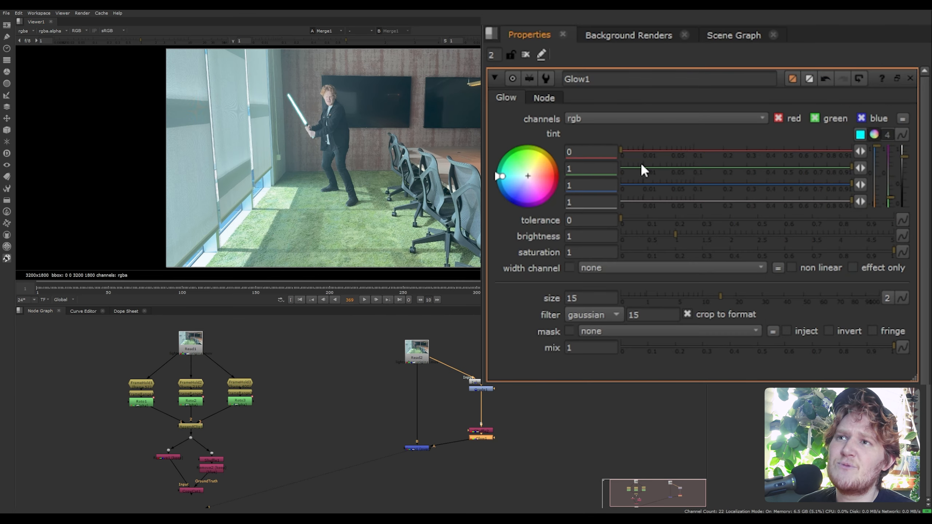
pyautogui.moveTo(643, 165); pyautogui.dragTo(548, 167)
pyautogui.scroll(6, 310, 110)
pyautogui.moveTo(310, 110); pyautogui.dragTo(454, 121, button='middle')
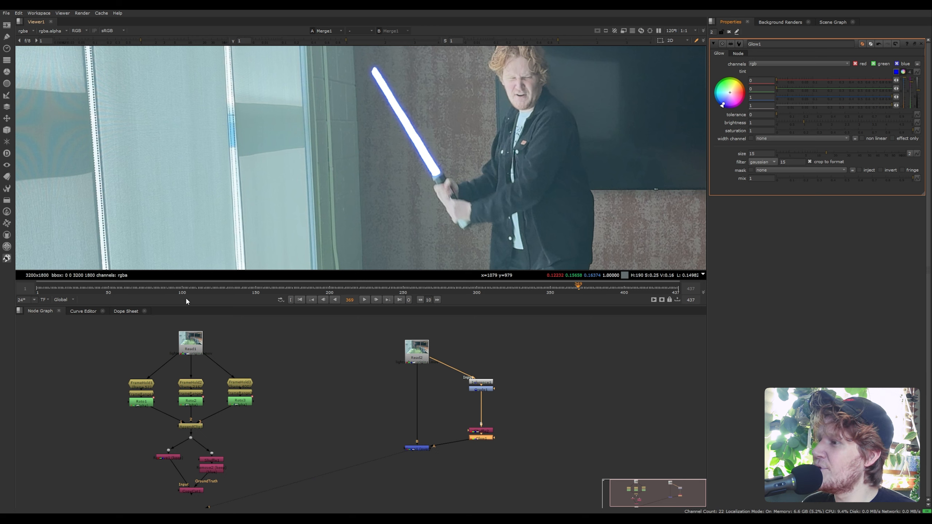
# Play the full composite from the first frame with the whole image fitted in view.
pyautogui.press('Home')
pyautogui.press('f')
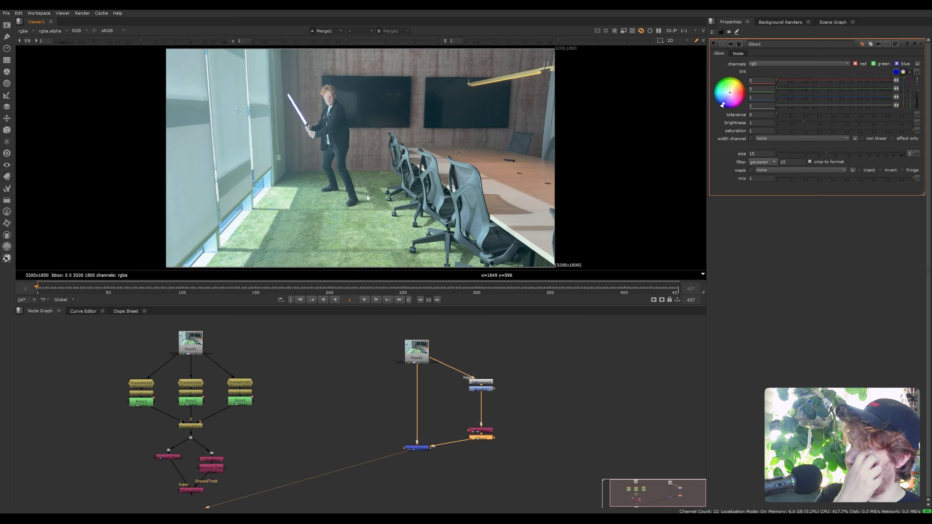
pyautogui.press('l')
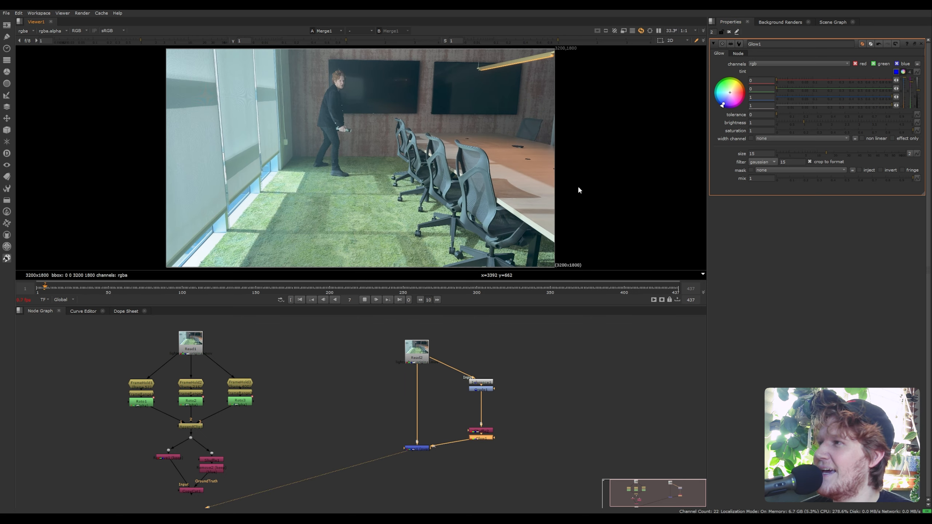